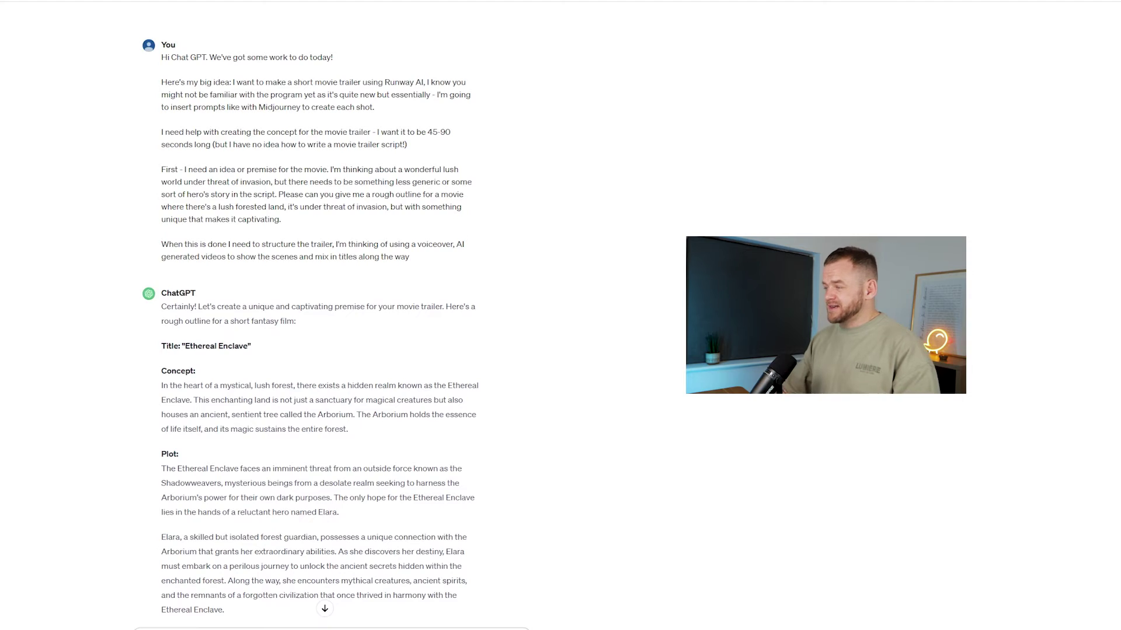
{"action": "scroll", "coordinate": [115, 194], "scroll_direction": "down", "scroll_amount": 5}
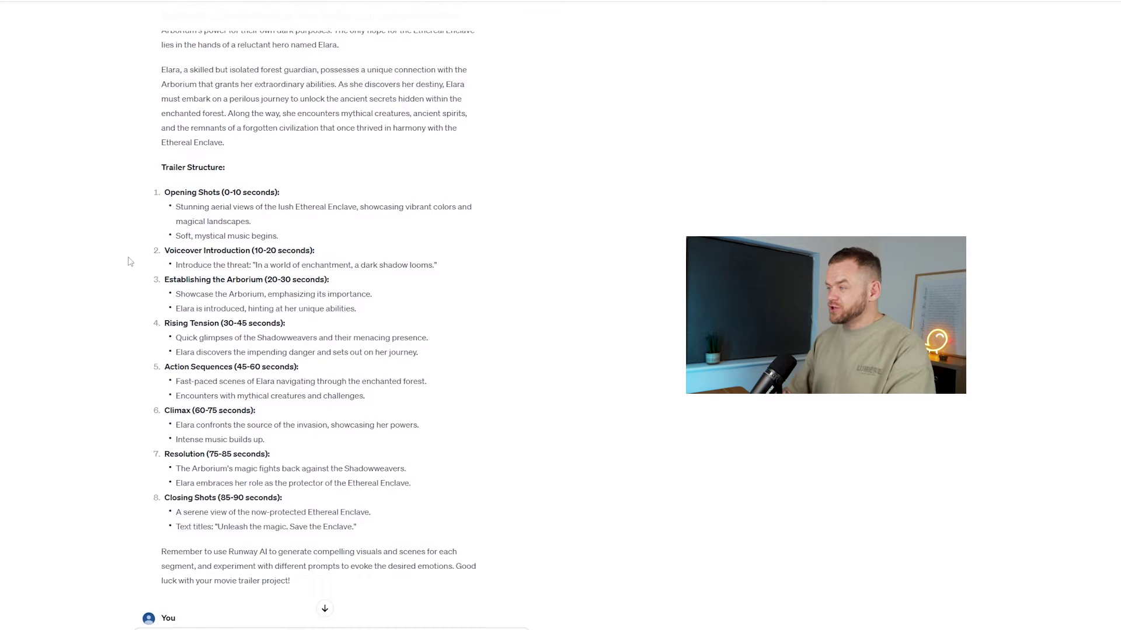
{"action": "scroll", "coordinate": [255, 302], "scroll_direction": "down", "scroll_amount": 1}
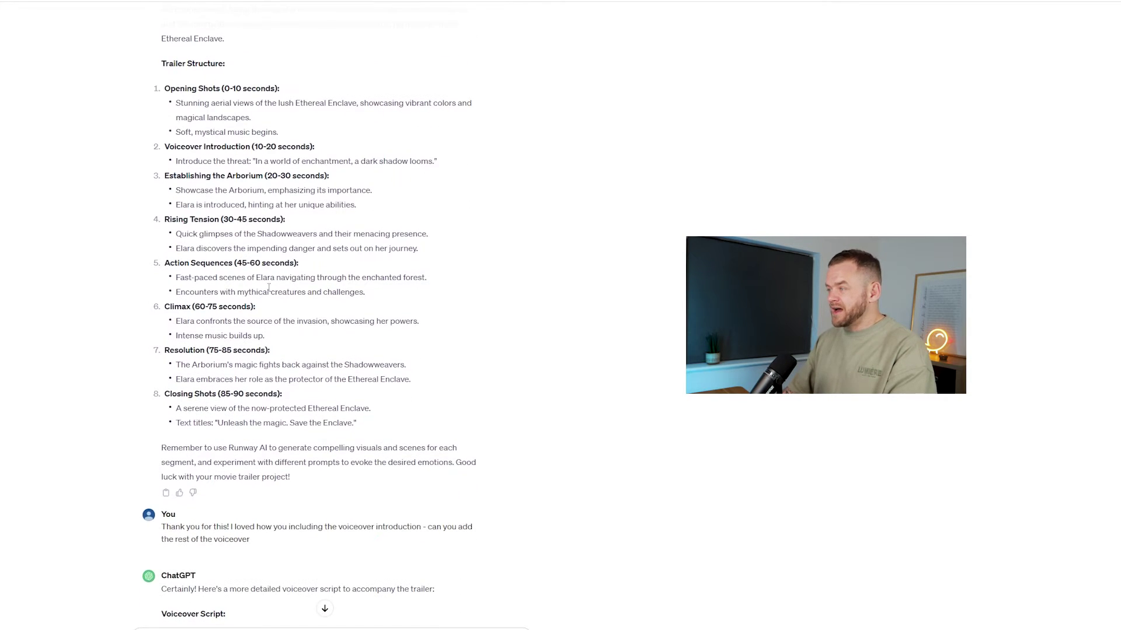
{"action": "scroll", "coordinate": [268, 287], "scroll_direction": "down", "scroll_amount": 2}
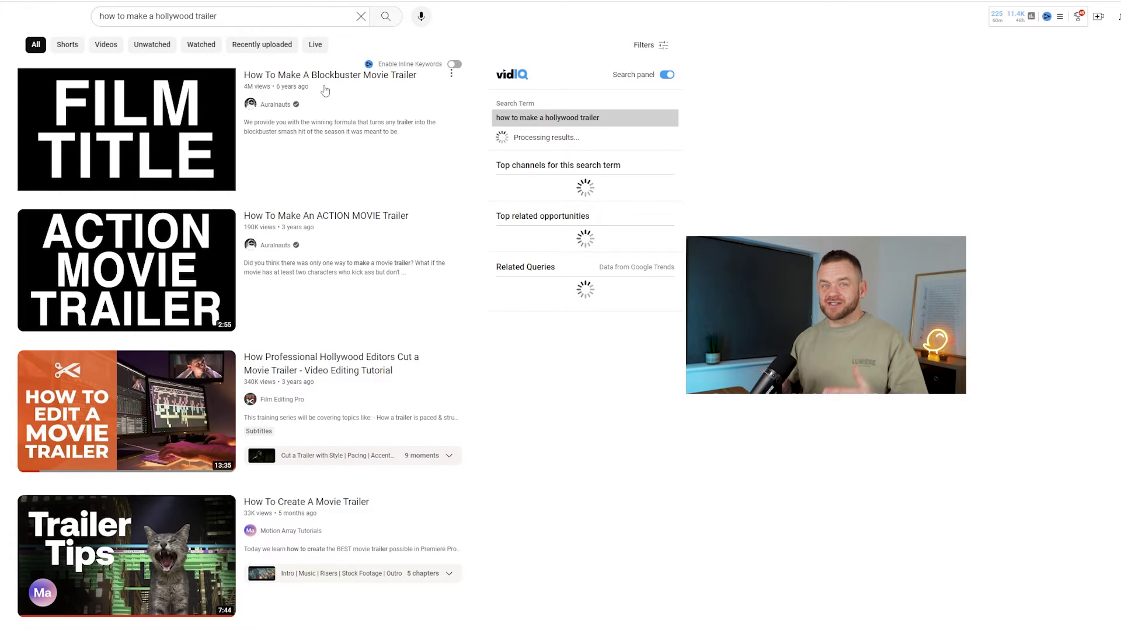
Open the 'How To Make A Blockbuster Movie Trailer' video from the YouTube search results.
{"action": "left_click", "coordinate": [325, 90]}
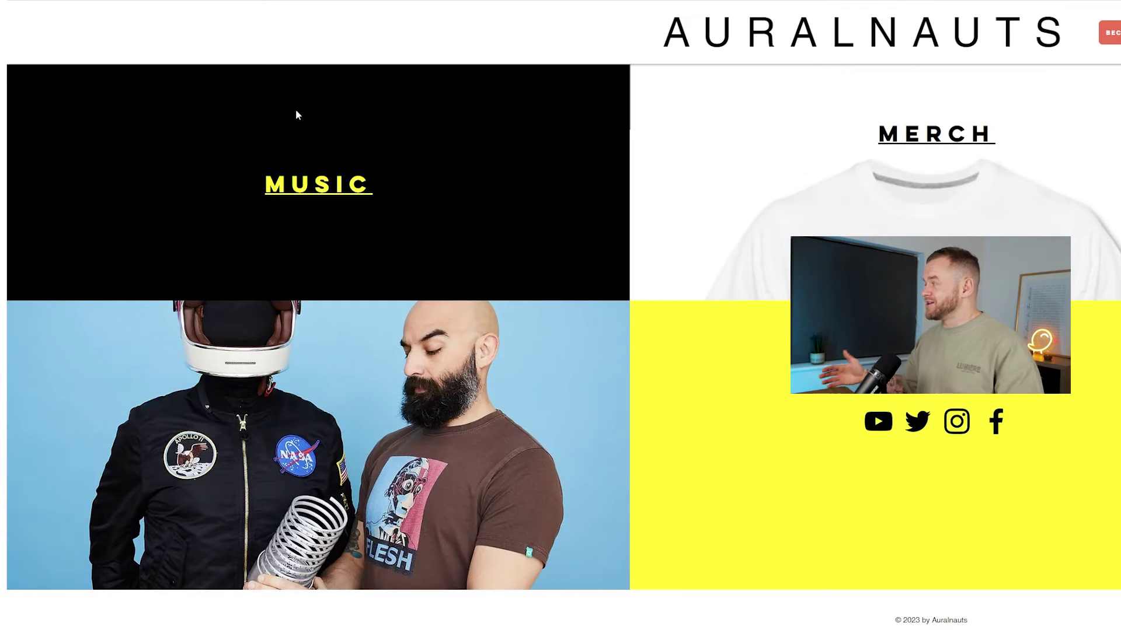
Go to Auralnauts' Bandcamp and highlight the Blockbuster Movie Trailer album's $4 USD price.
{"action": "left_click", "coordinate": [325, 187]}
{"action": "scroll", "coordinate": [324, 169], "scroll_direction": "down", "scroll_amount": 4}
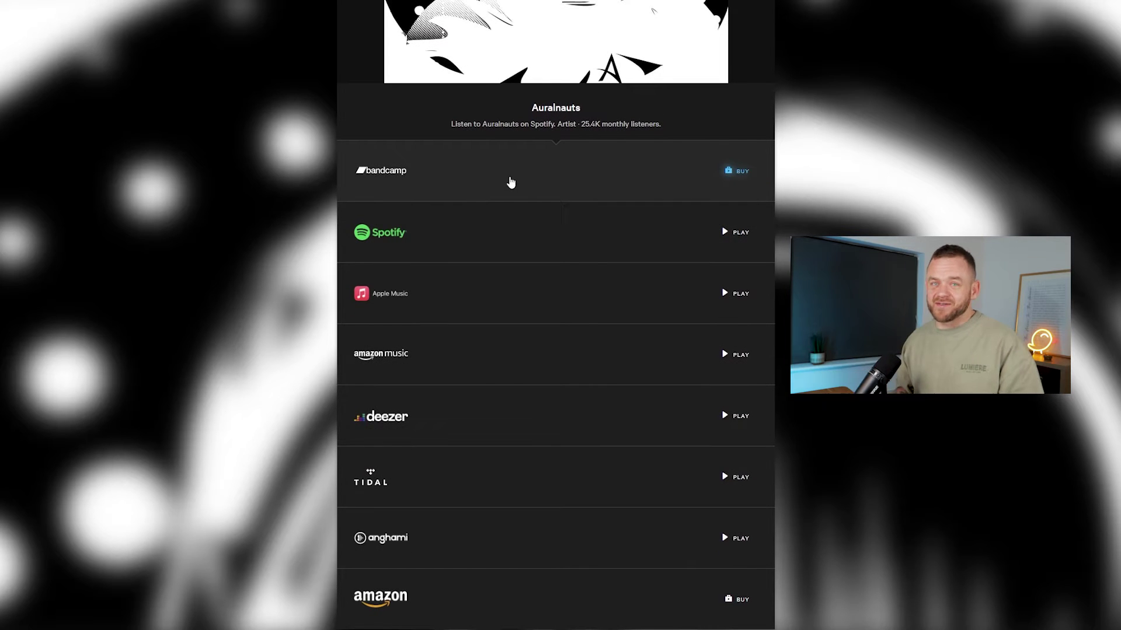
{"action": "left_click", "coordinate": [510, 181]}
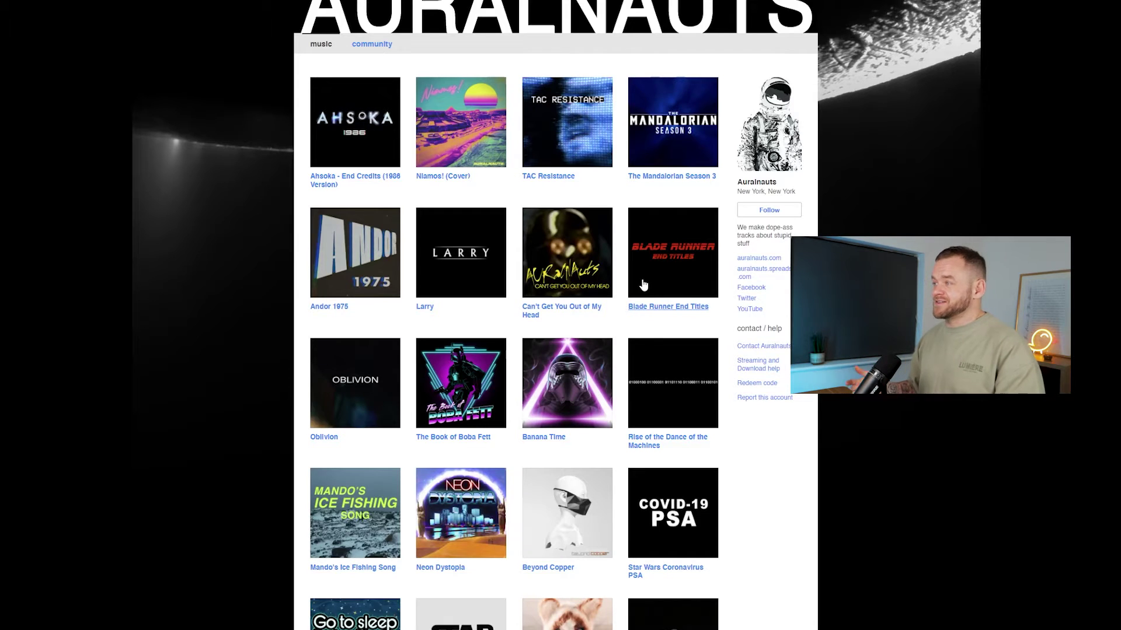
{"action": "scroll", "coordinate": [642, 284], "scroll_direction": "down", "scroll_amount": 10}
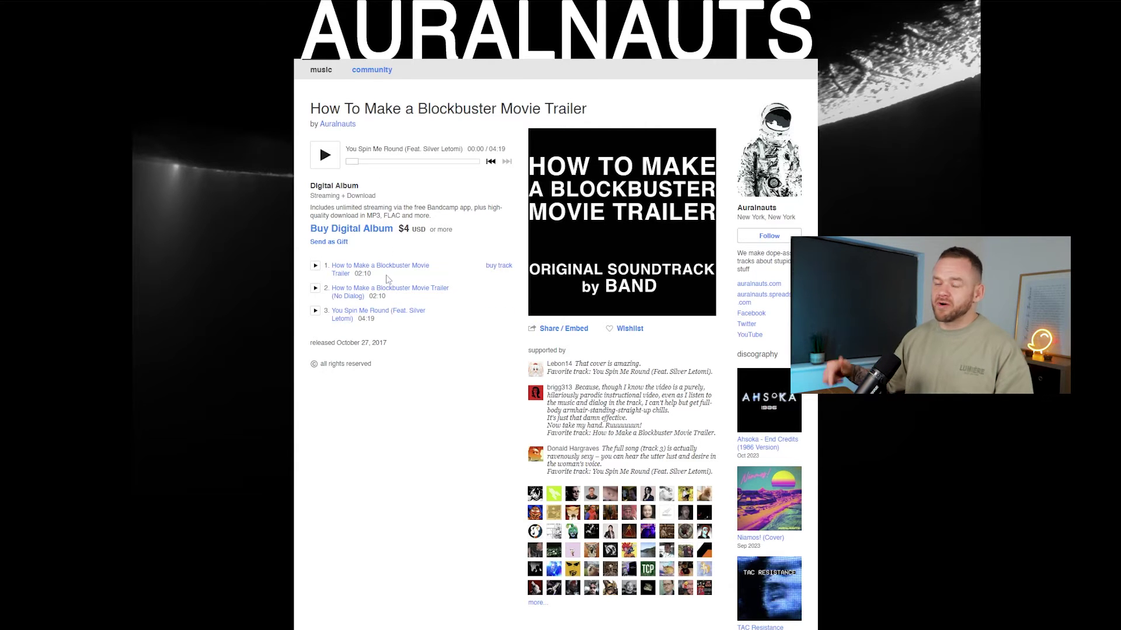
{"action": "left_click_drag", "start_coordinate": [397, 229], "coordinate": [430, 232]}
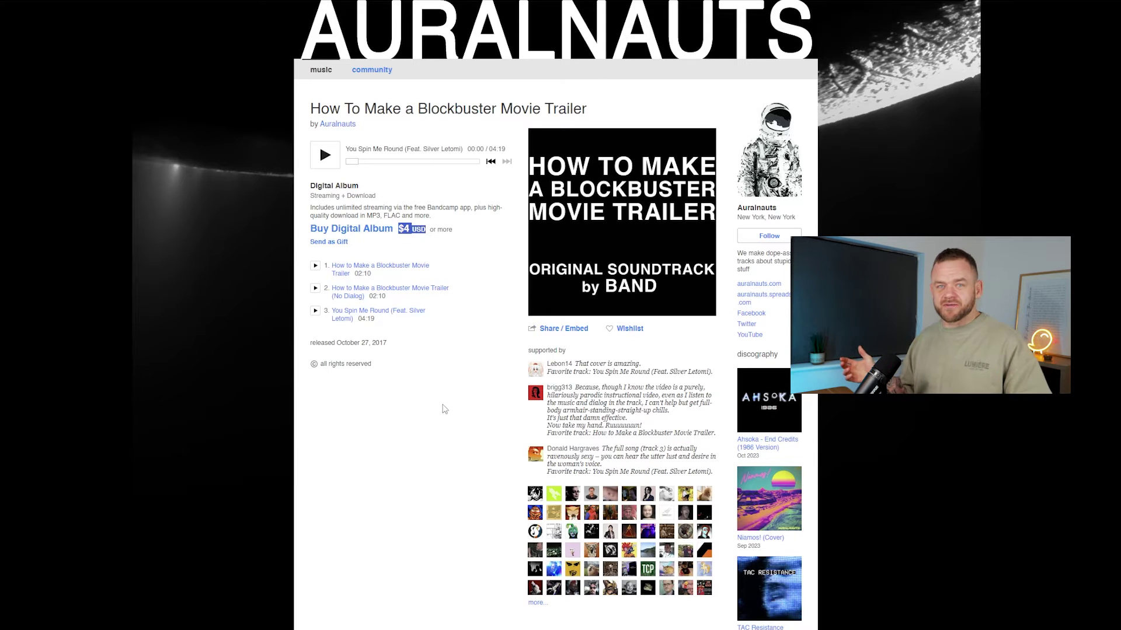
{"action": "left_click", "coordinate": [445, 409]}
{"action": "scroll", "coordinate": [445, 409], "scroll_direction": "down", "scroll_amount": 1}
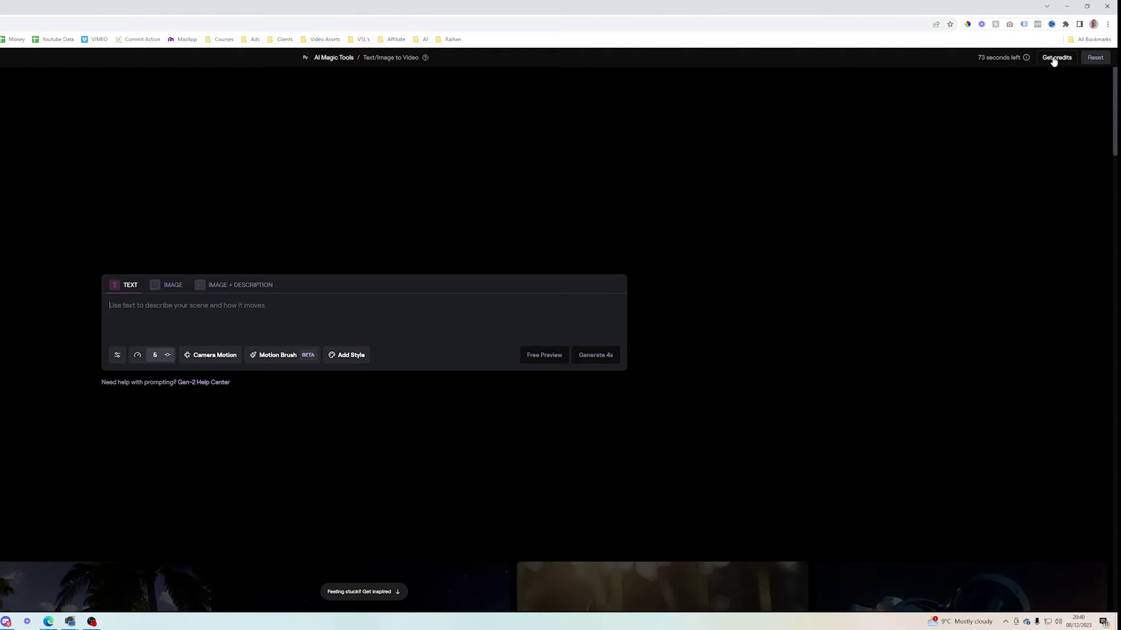
Generate free preview stills for 'man looking worried' and use the first as image input.
{"action": "left_click", "coordinate": [183, 318]}
{"action": "type", "text": "man looking worried"}
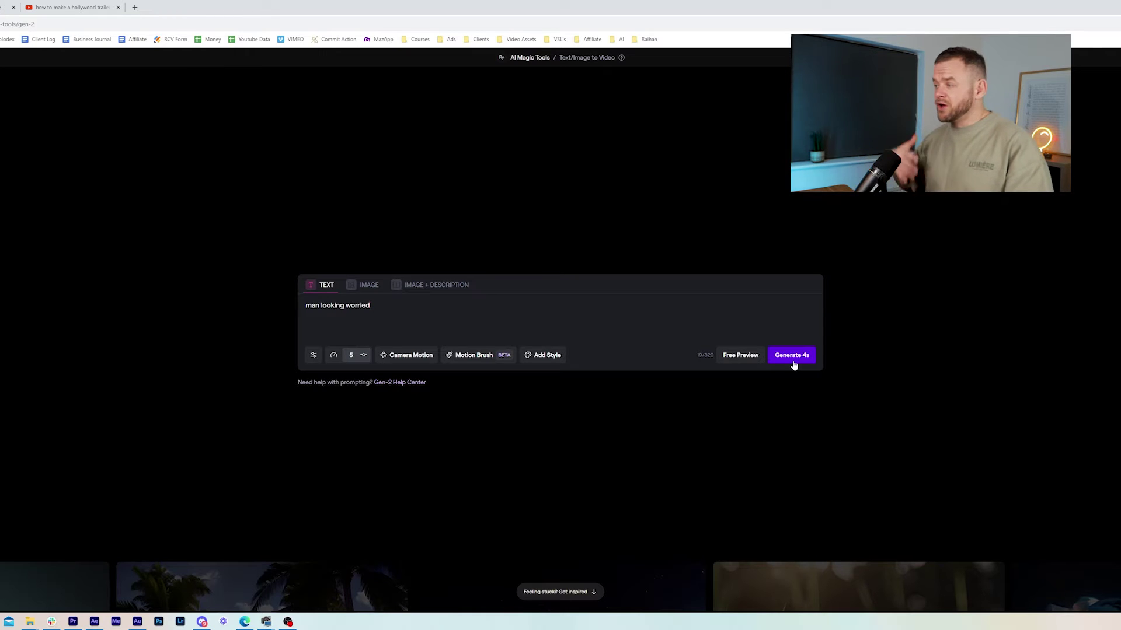
{"action": "left_click", "coordinate": [739, 356]}
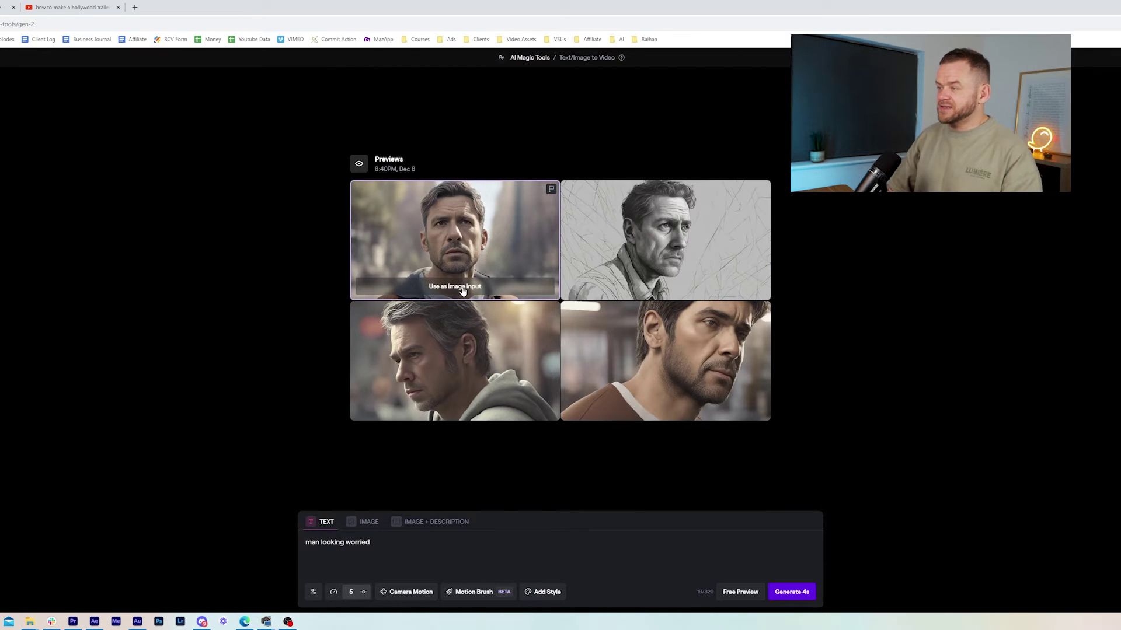
{"action": "left_click", "coordinate": [462, 290]}
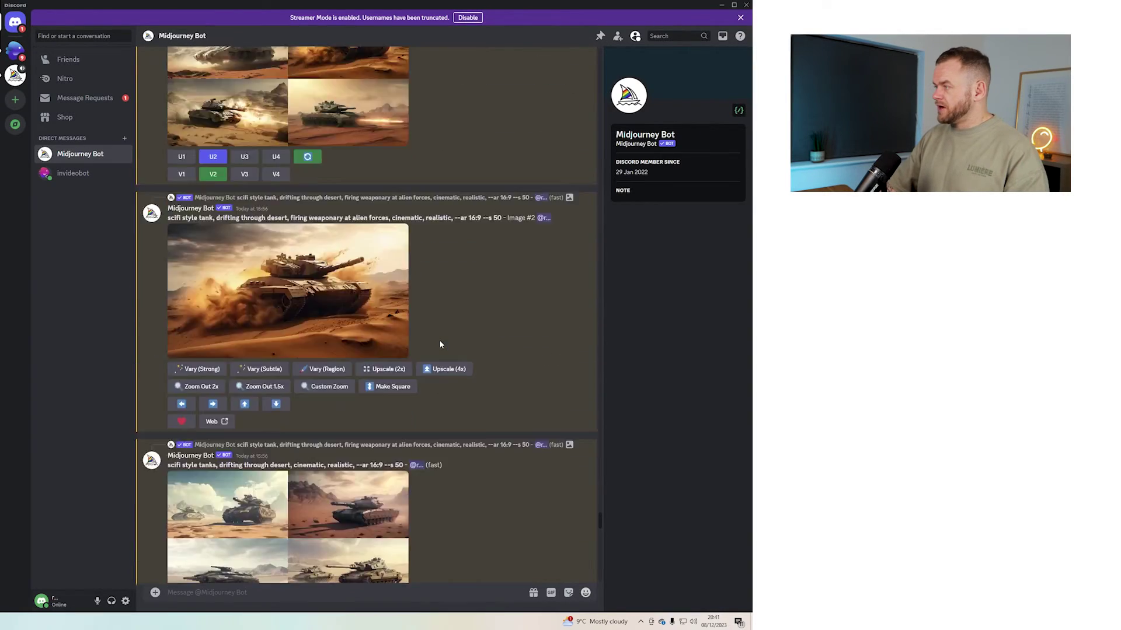
{"action": "scroll", "coordinate": [439, 344], "scroll_direction": "up", "scroll_amount": 15}
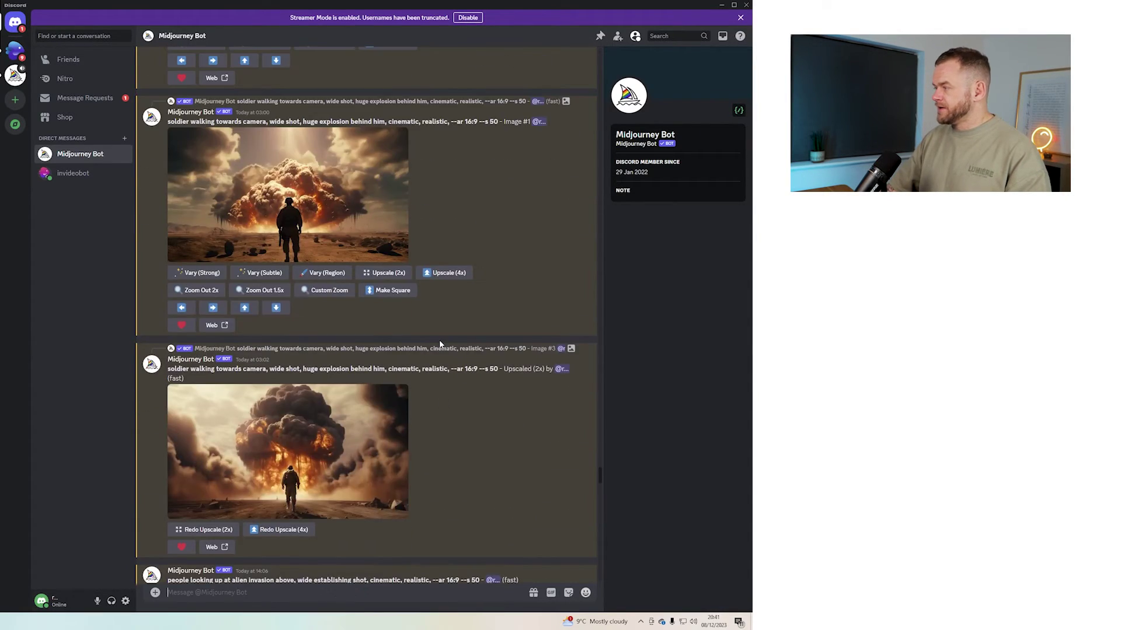
{"action": "scroll", "coordinate": [439, 344], "scroll_direction": "down", "scroll_amount": 15}
{"action": "scroll", "coordinate": [425, 363], "scroll_direction": "up", "scroll_amount": 3}
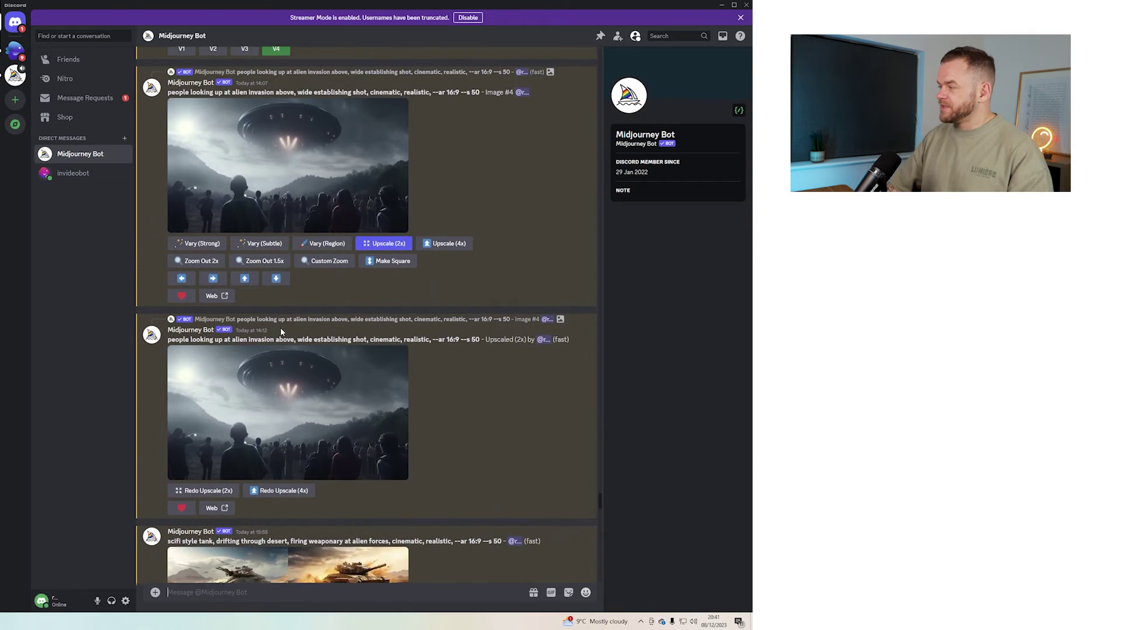
{"action": "scroll", "coordinate": [280, 331], "scroll_direction": "down", "scroll_amount": 2}
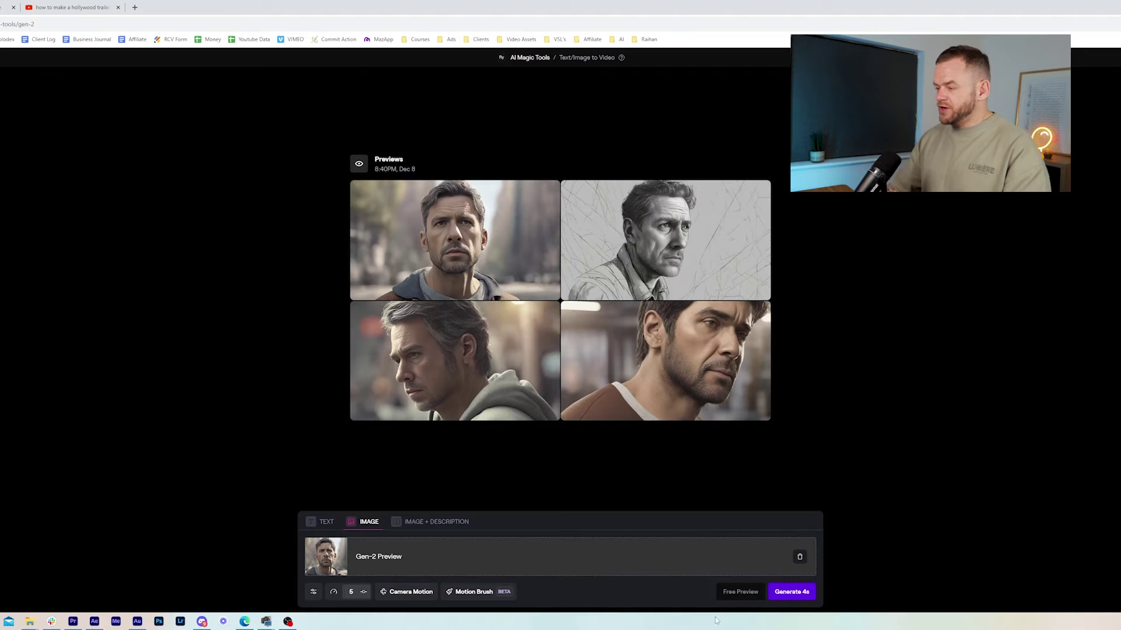
Enable watermark removal and generate a 4-second video from the preview image.
{"action": "left_click", "coordinate": [314, 591]}
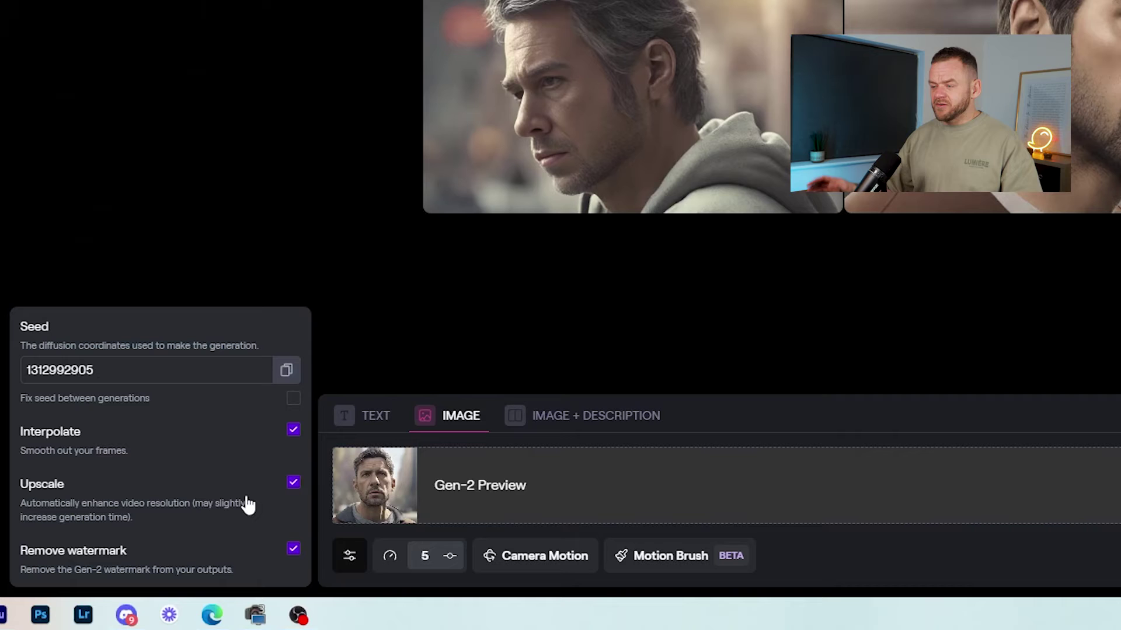
{"action": "left_click", "coordinate": [296, 553]}
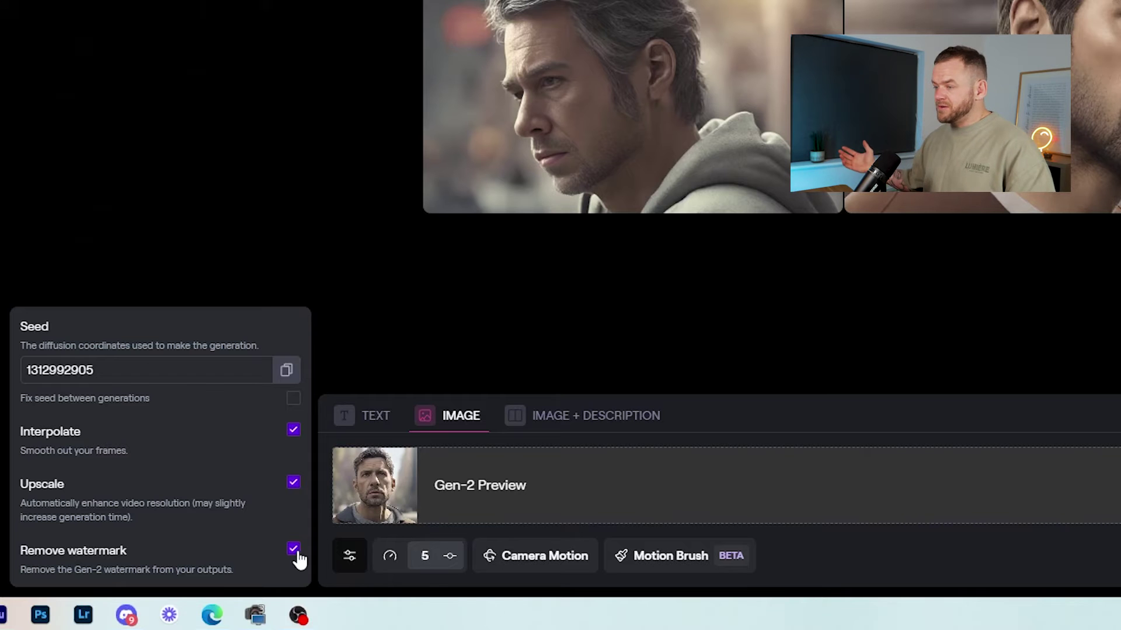
{"action": "left_click", "coordinate": [768, 277]}
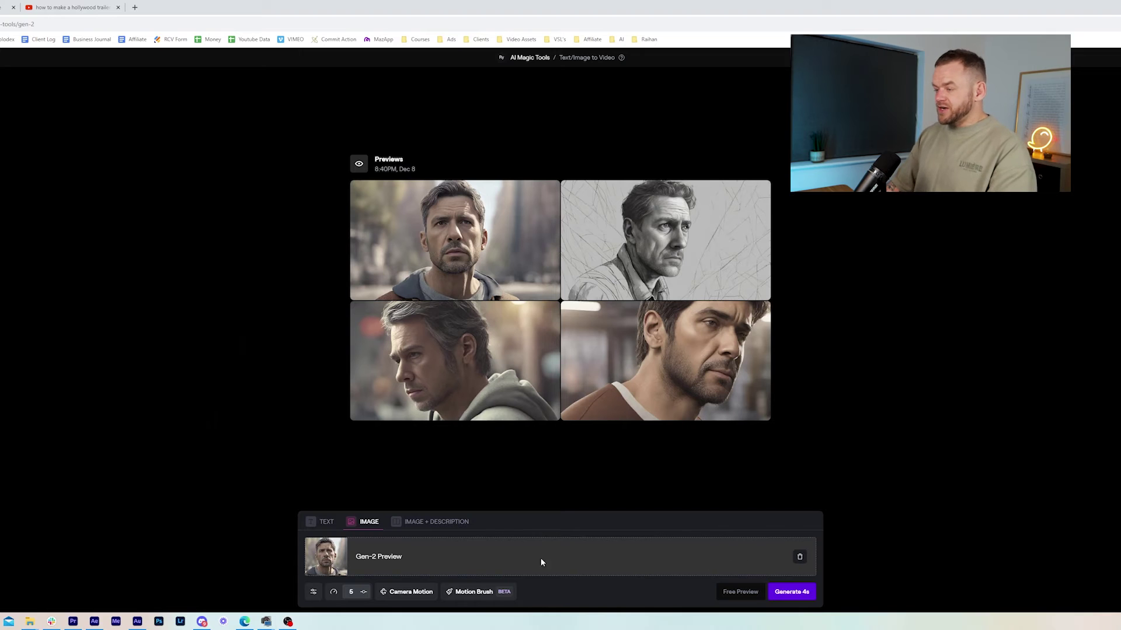
{"action": "left_click", "coordinate": [800, 598]}
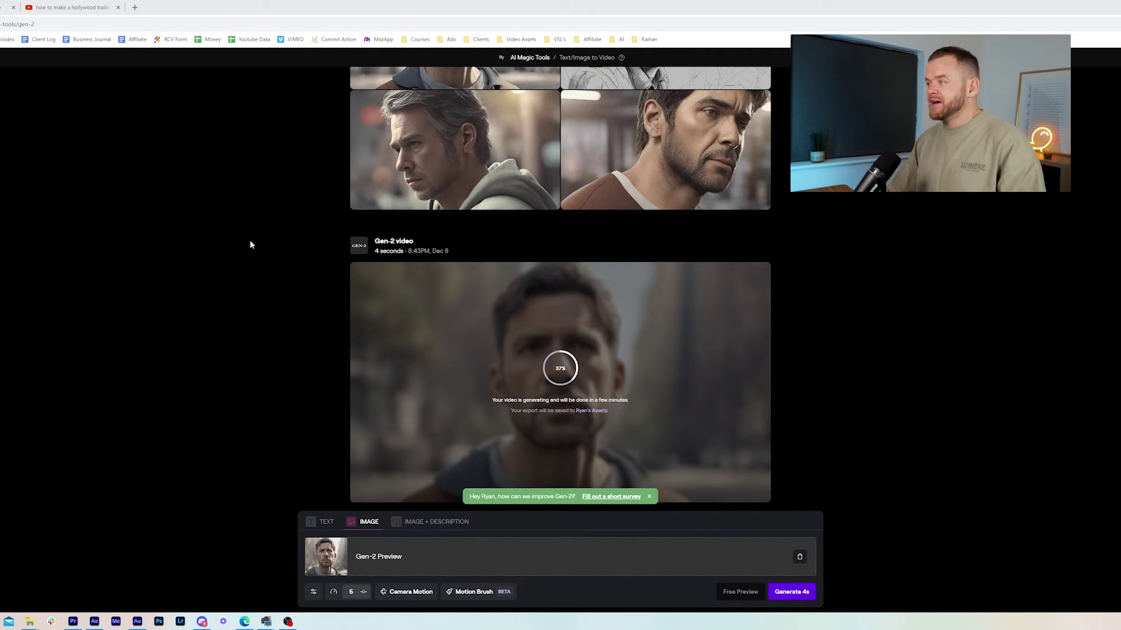
Return to the Runway Home dashboard while the video generates.
{"action": "scroll", "coordinate": [524, 150], "scroll_direction": "up", "scroll_amount": 2}
{"action": "mouse_move", "coordinate": [488, 228]}
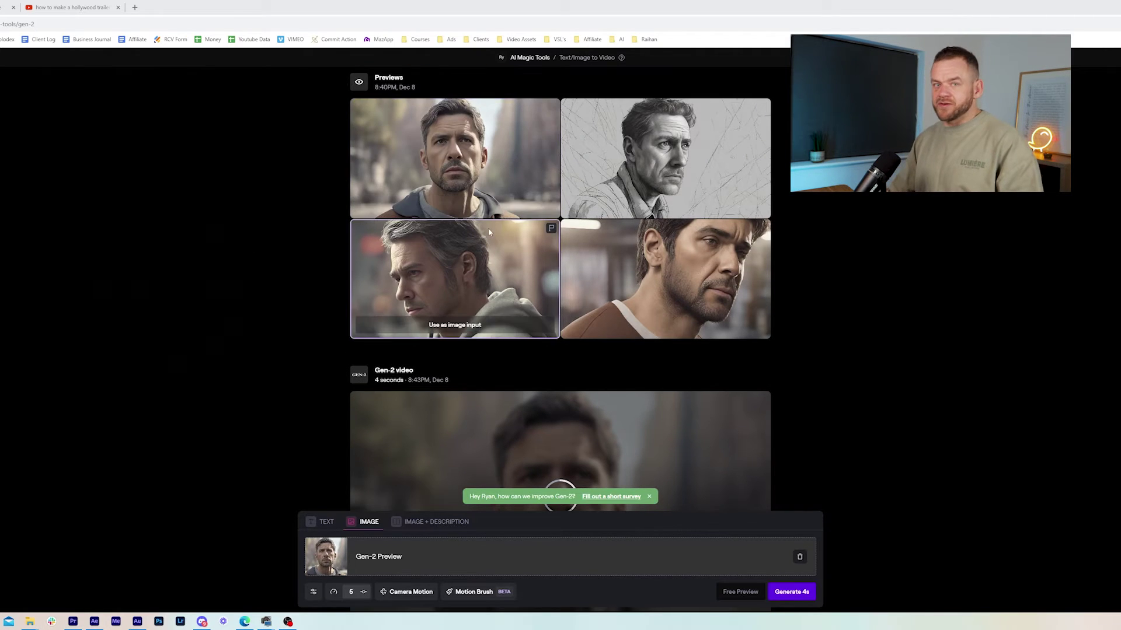
{"action": "key", "text": "alt+Left"}
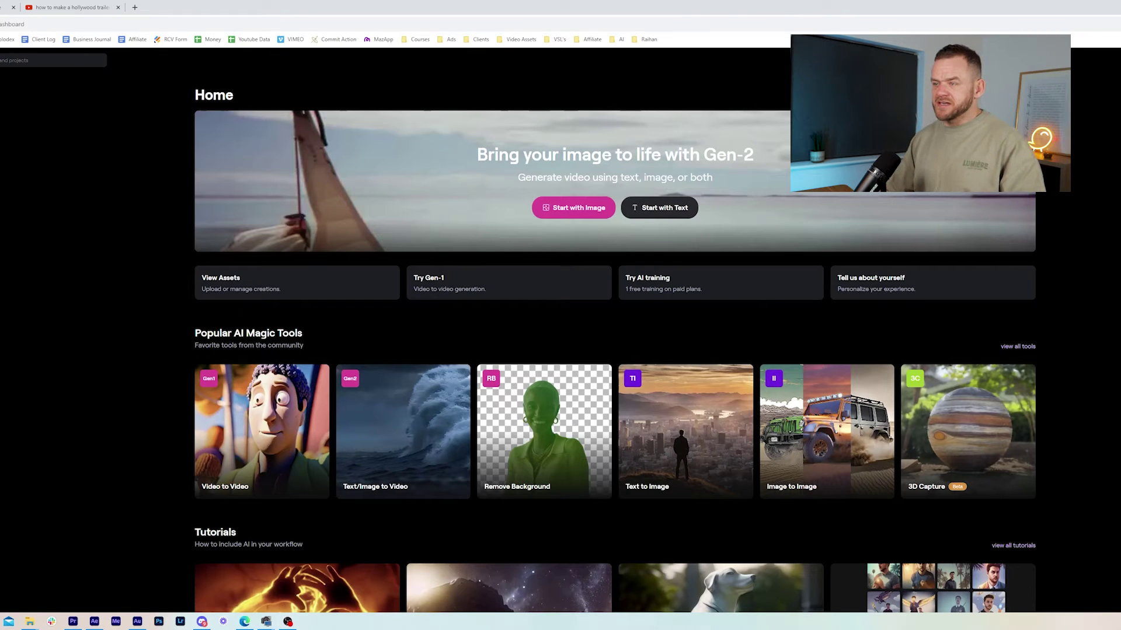
Open the Gen-2 assets folder and the robot mechs laser clip's preview and settings.
{"action": "left_click", "coordinate": [293, 280]}
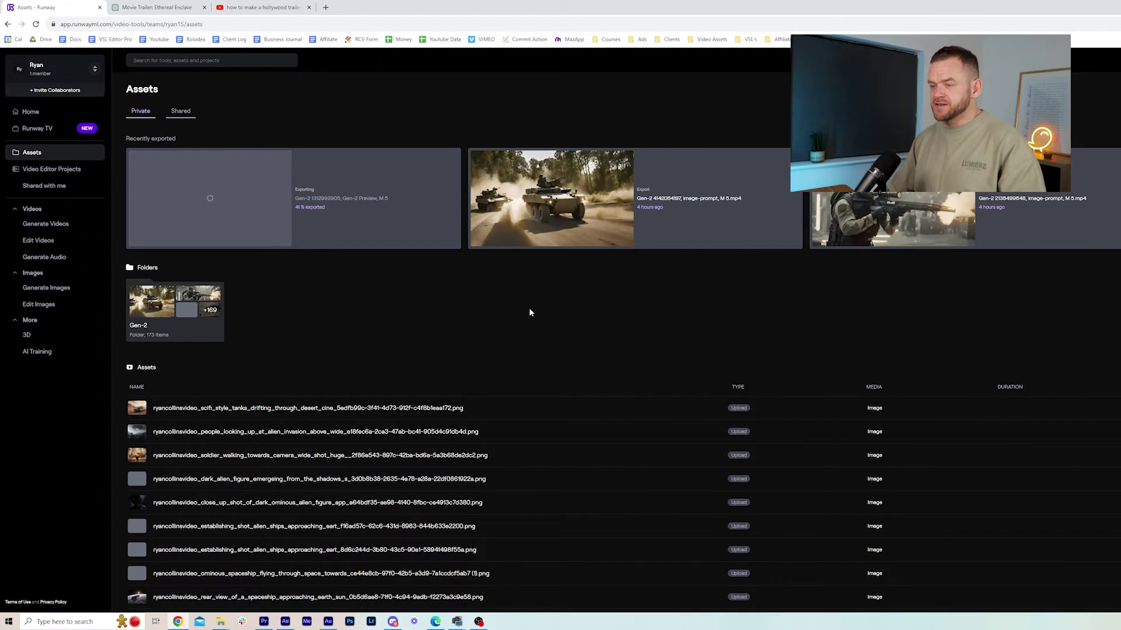
{"action": "scroll", "coordinate": [529, 313], "scroll_direction": "down", "scroll_amount": 6}
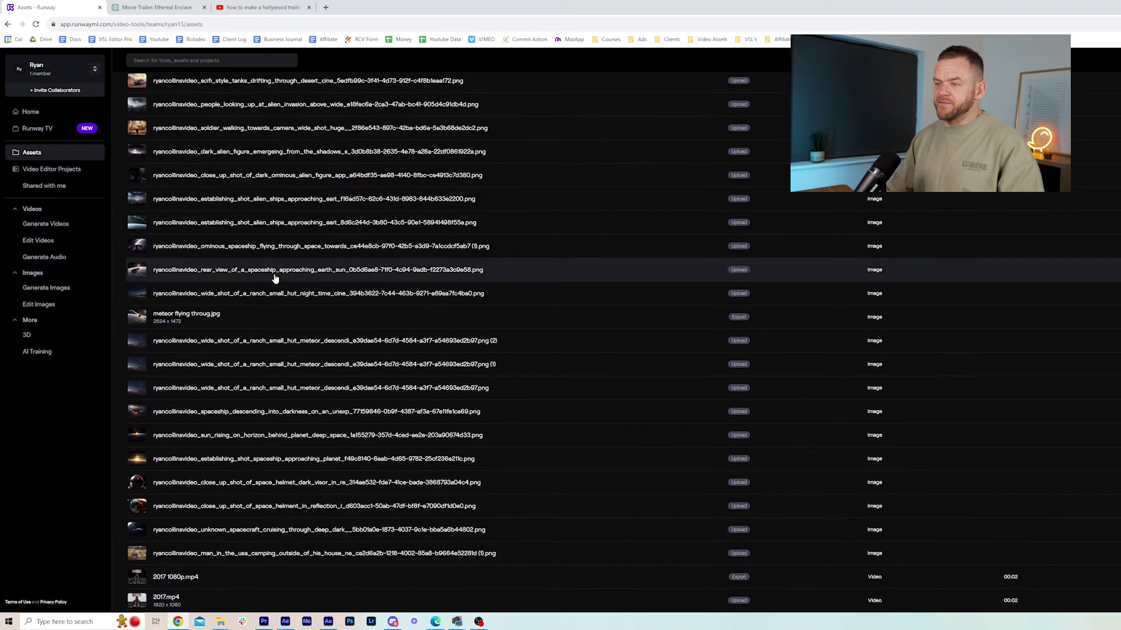
{"action": "scroll", "coordinate": [251, 298], "scroll_direction": "up", "scroll_amount": 6}
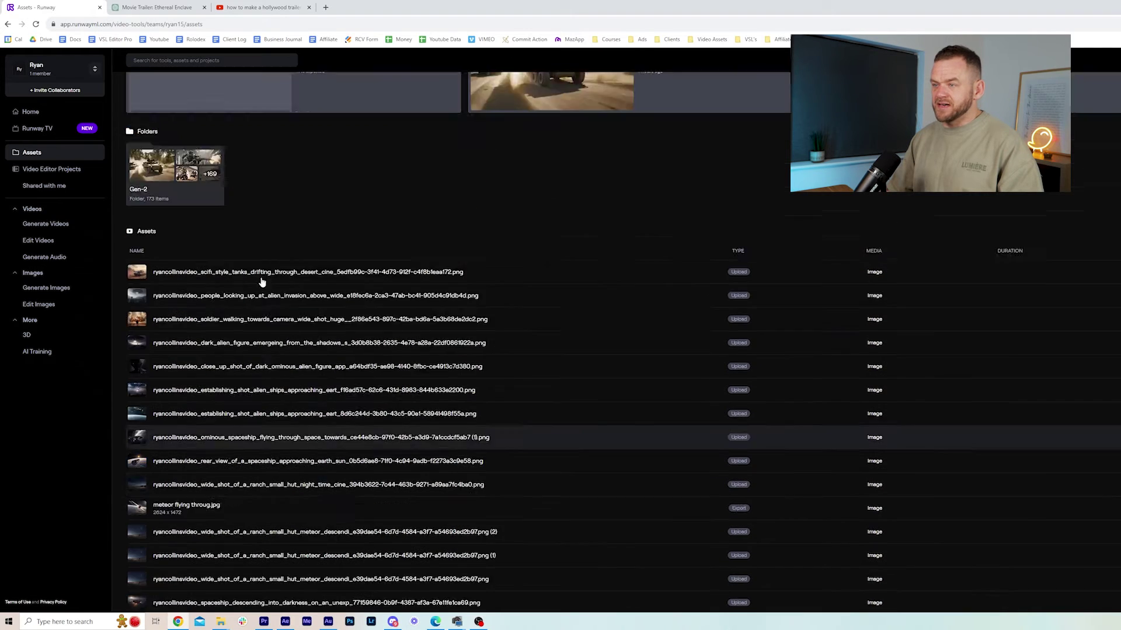
{"action": "left_click", "coordinate": [187, 311]}
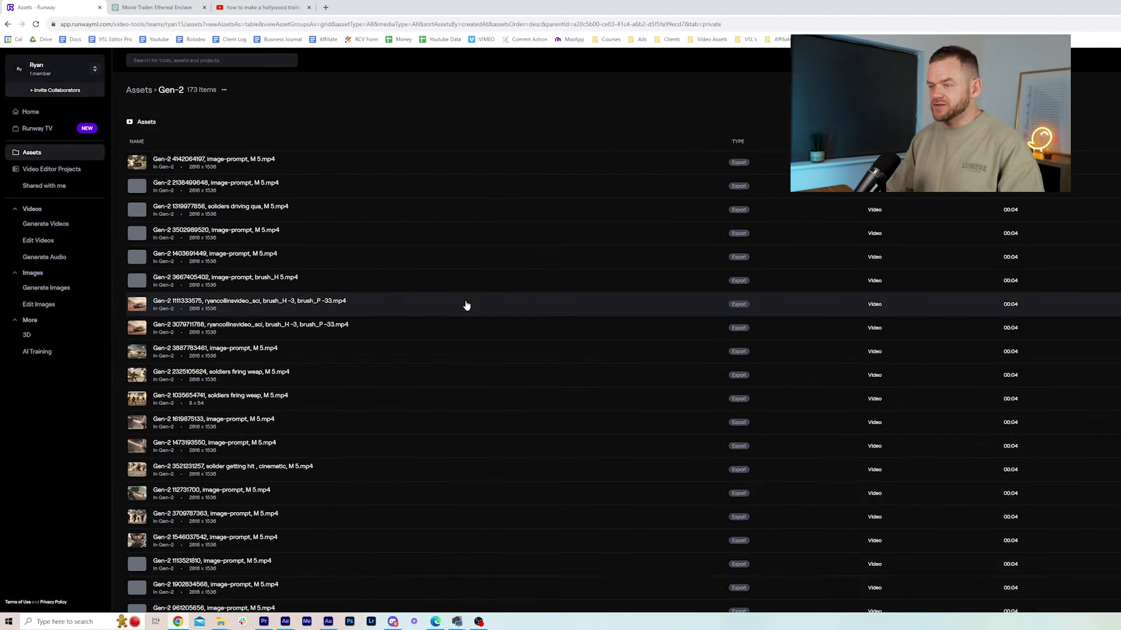
{"action": "scroll", "coordinate": [300, 297], "scroll_direction": "down", "scroll_amount": 2}
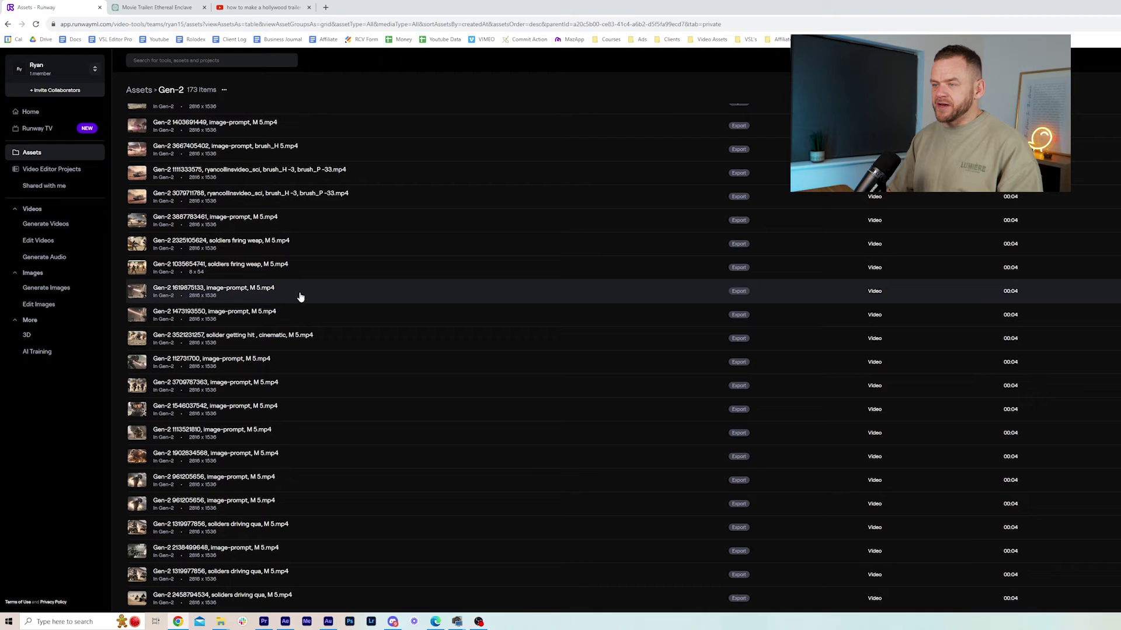
{"action": "left_click", "coordinate": [301, 297]}
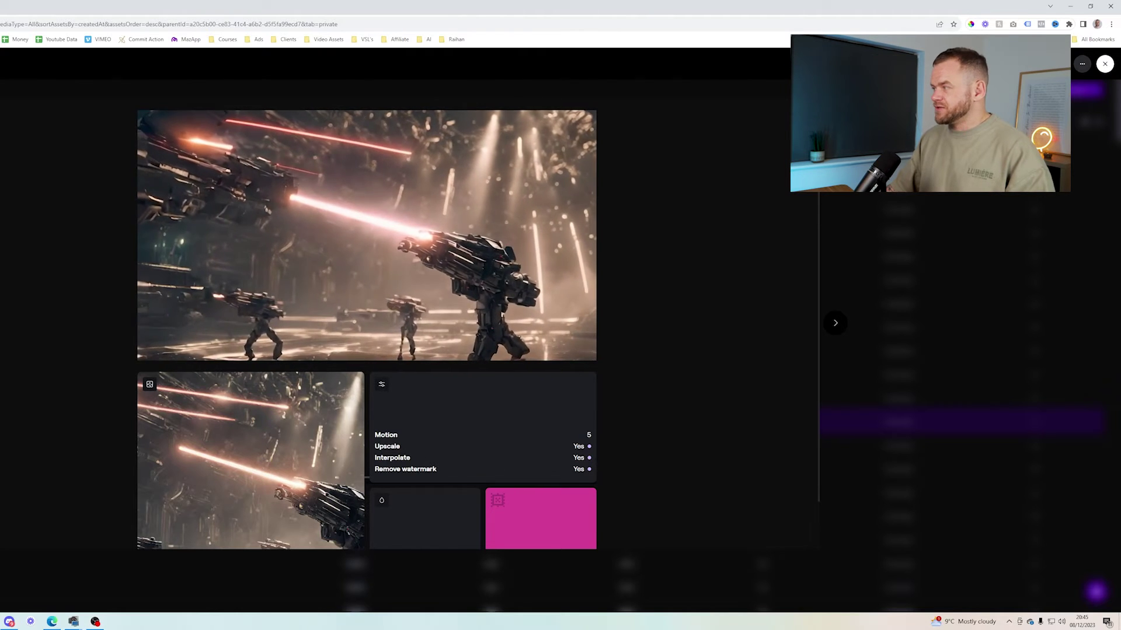
Close the robot clip preview and scroll down the Assets list.
{"action": "key", "text": "Escape"}
{"action": "scroll", "coordinate": [150, 387], "scroll_direction": "down", "scroll_amount": 2}
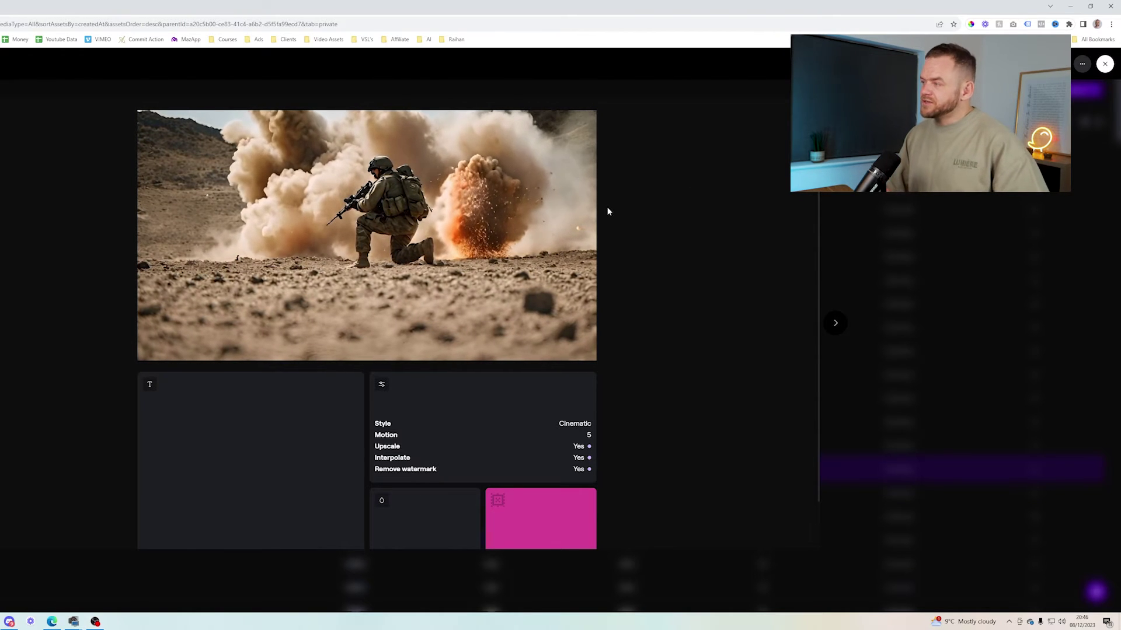
{"action": "left_click", "coordinate": [1083, 193]}
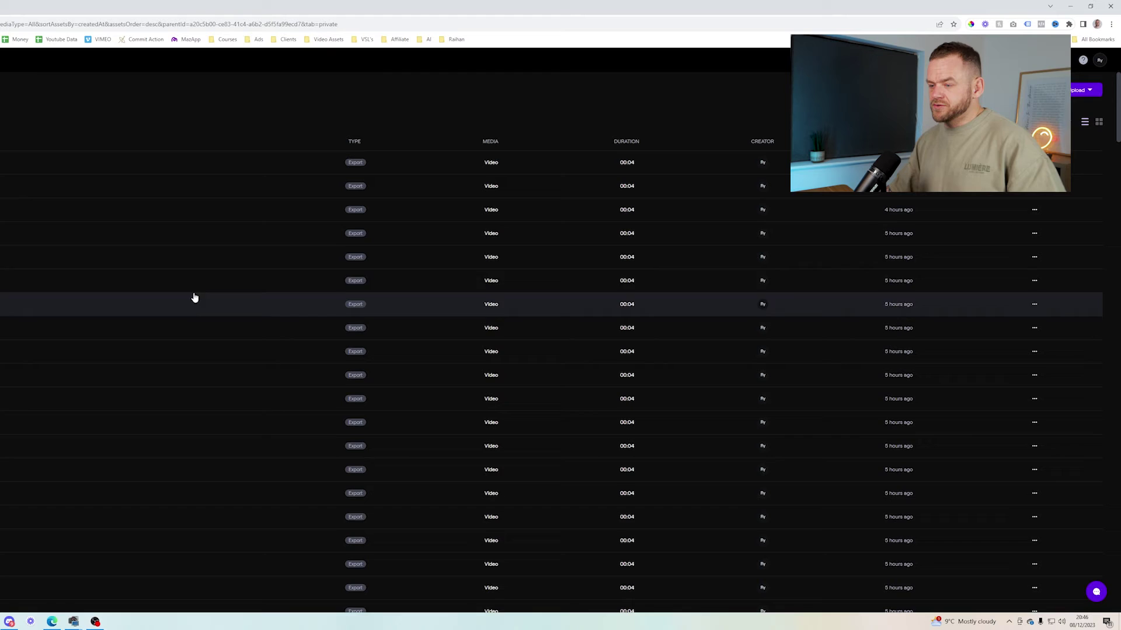
{"action": "scroll", "coordinate": [116, 306], "scroll_direction": "down", "scroll_amount": 1}
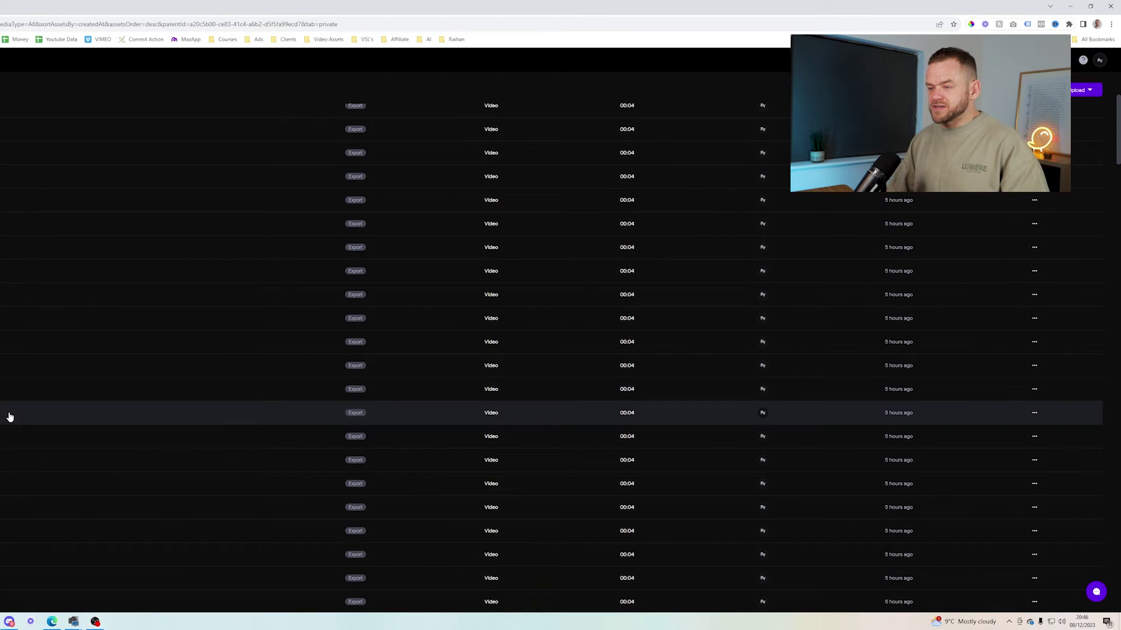
{"action": "left_click", "coordinate": [8, 416]}
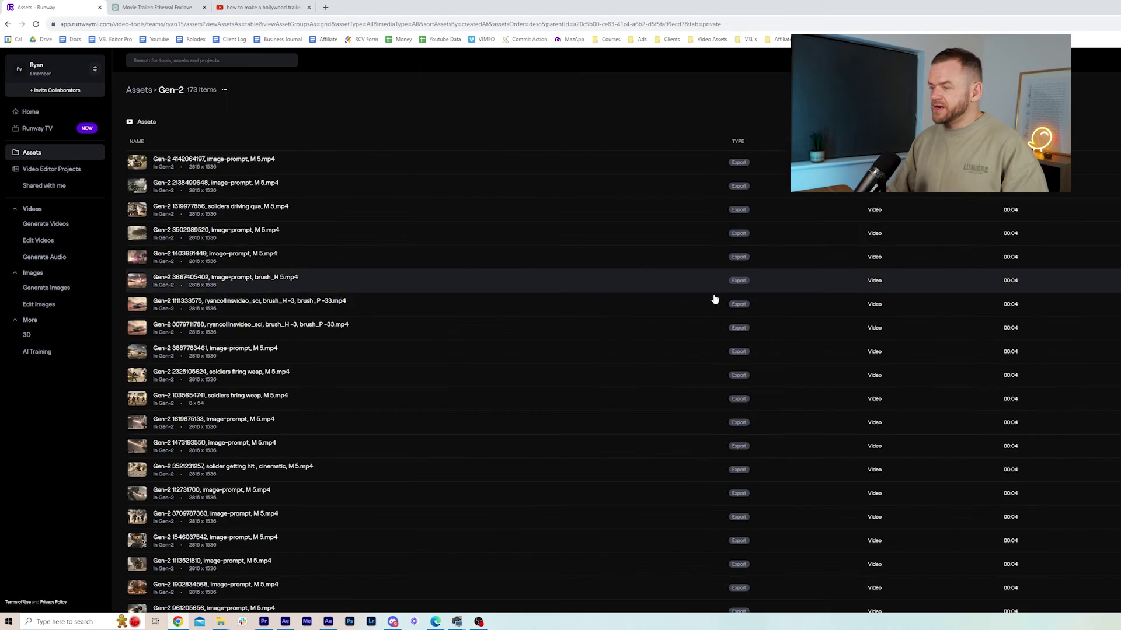
{"action": "scroll", "coordinate": [624, 305], "scroll_direction": "down", "scroll_amount": 15}
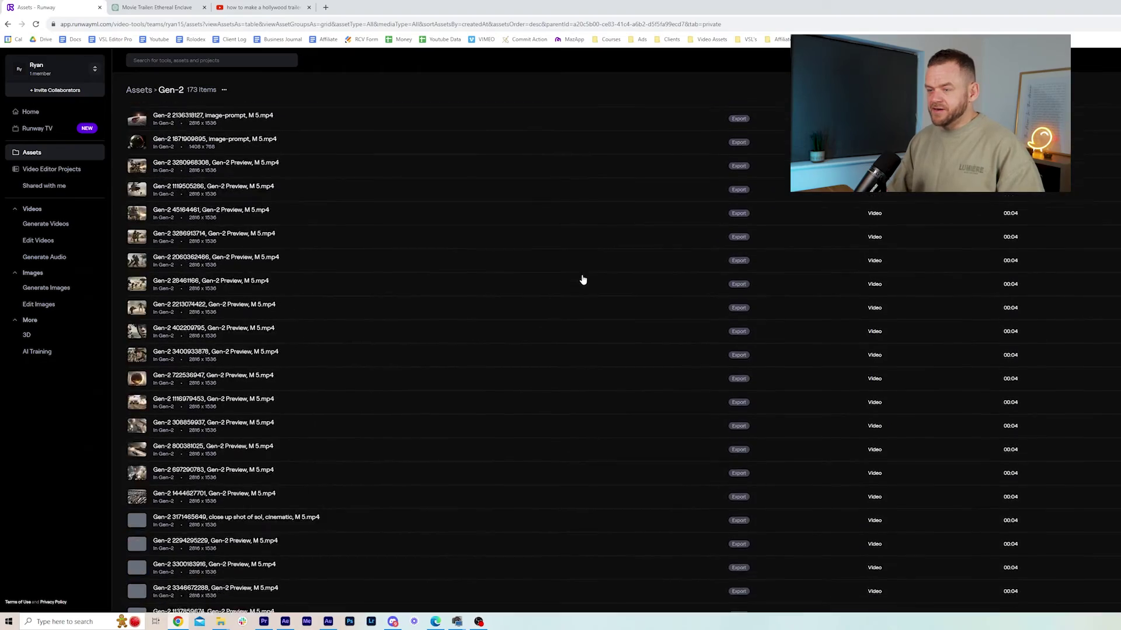
{"action": "scroll", "coordinate": [569, 278], "scroll_direction": "down", "scroll_amount": 15}
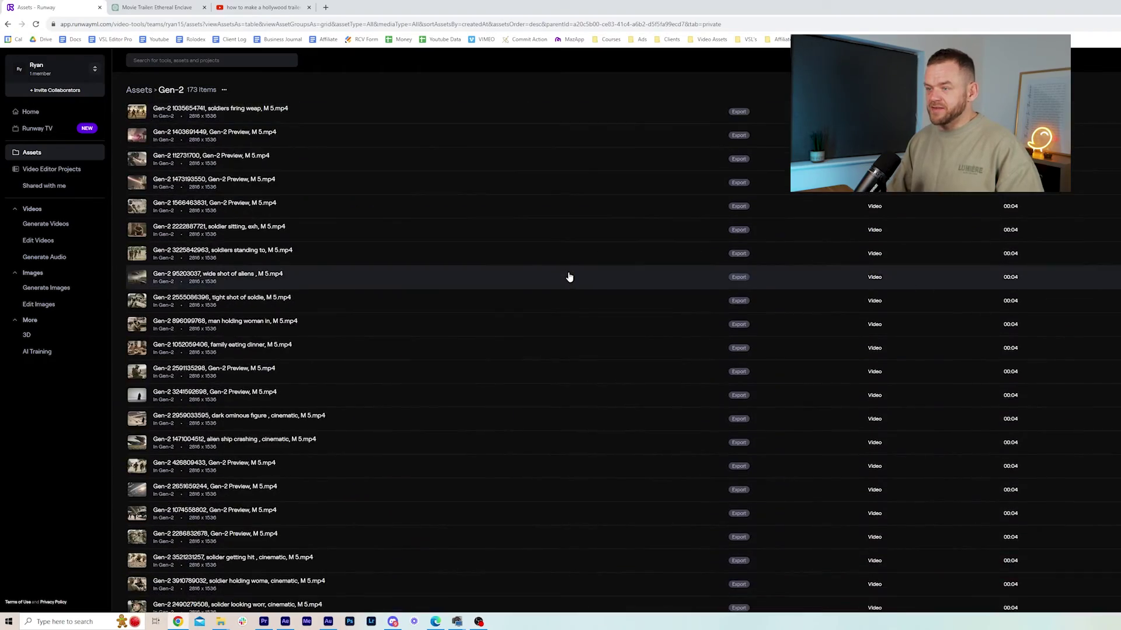
{"action": "scroll", "coordinate": [560, 275], "scroll_direction": "down", "scroll_amount": 15}
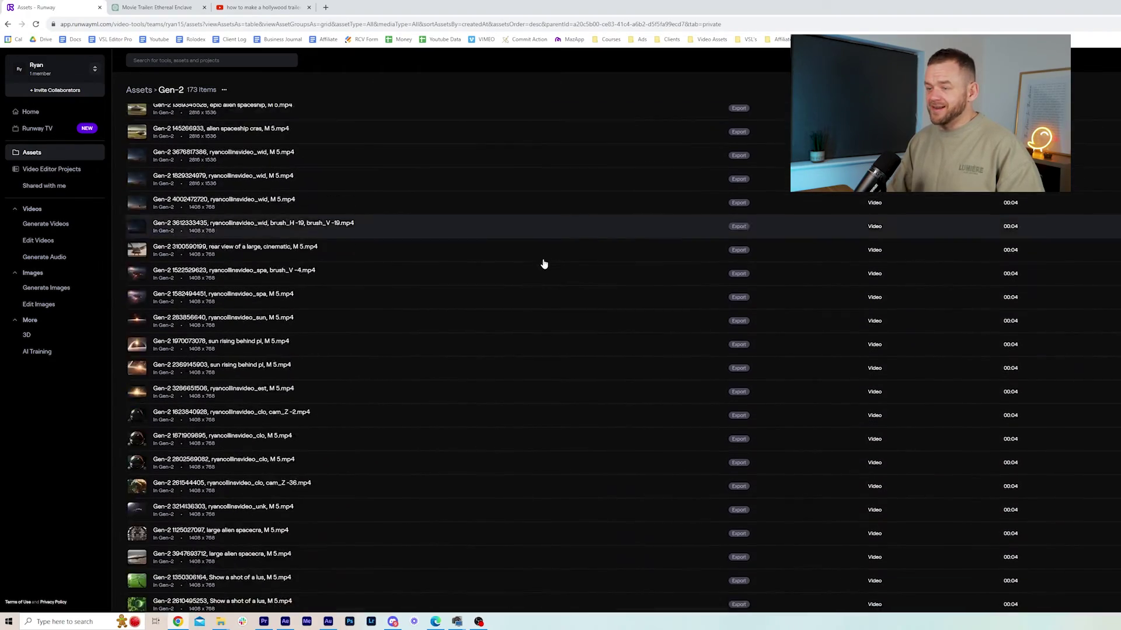
{"action": "scroll", "coordinate": [542, 264], "scroll_direction": "up", "scroll_amount": 20}
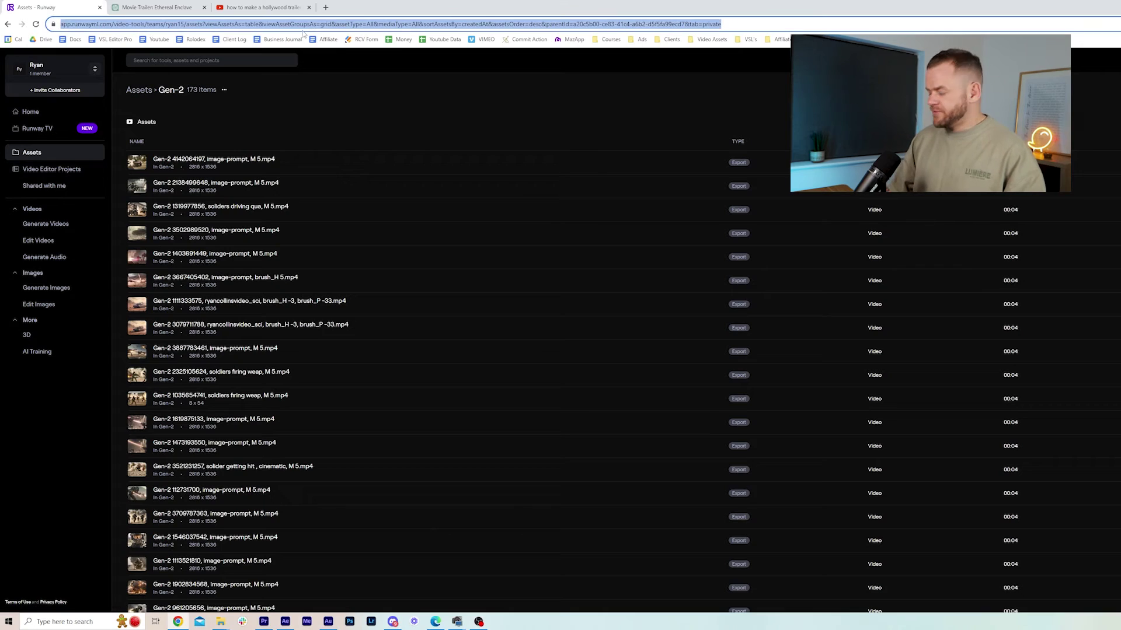
Reload the assets, close the man's portrait preview, and open the goggled soldier close-up clip.
{"action": "key", "text": "Return"}
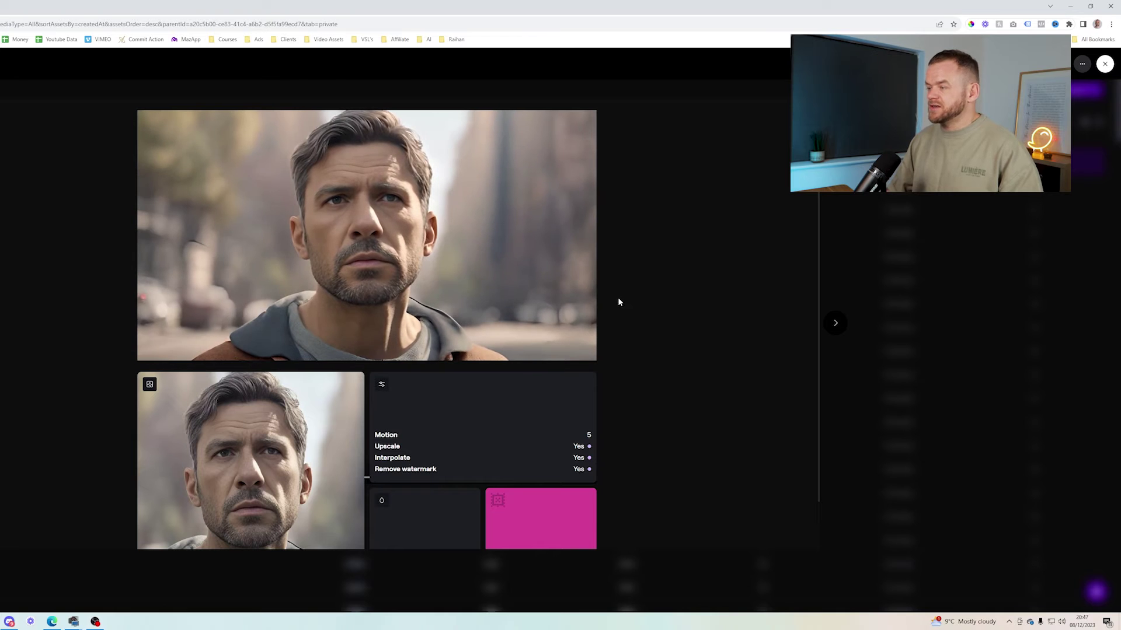
{"action": "left_click", "coordinate": [908, 220]}
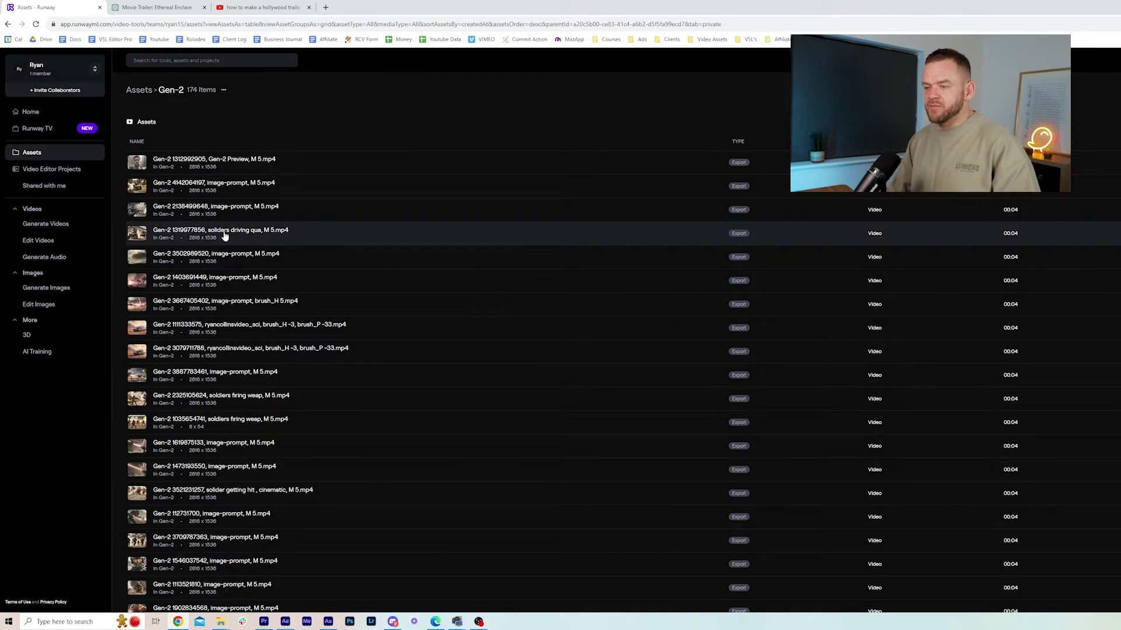
{"action": "scroll", "coordinate": [234, 237], "scroll_direction": "down", "scroll_amount": 3}
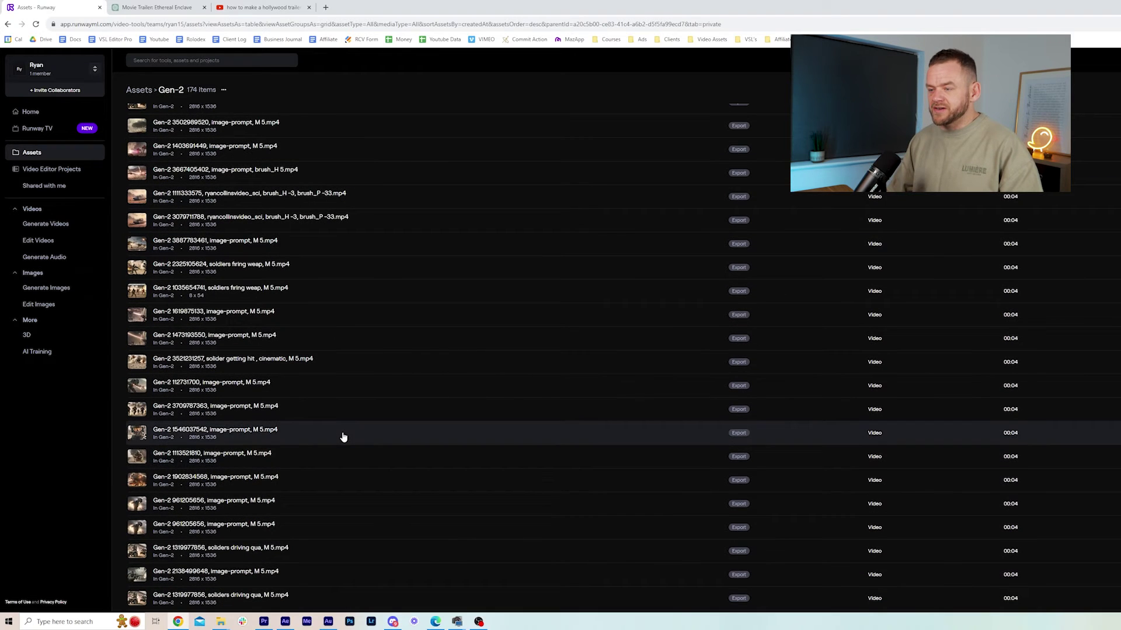
{"action": "left_click", "coordinate": [344, 437]}
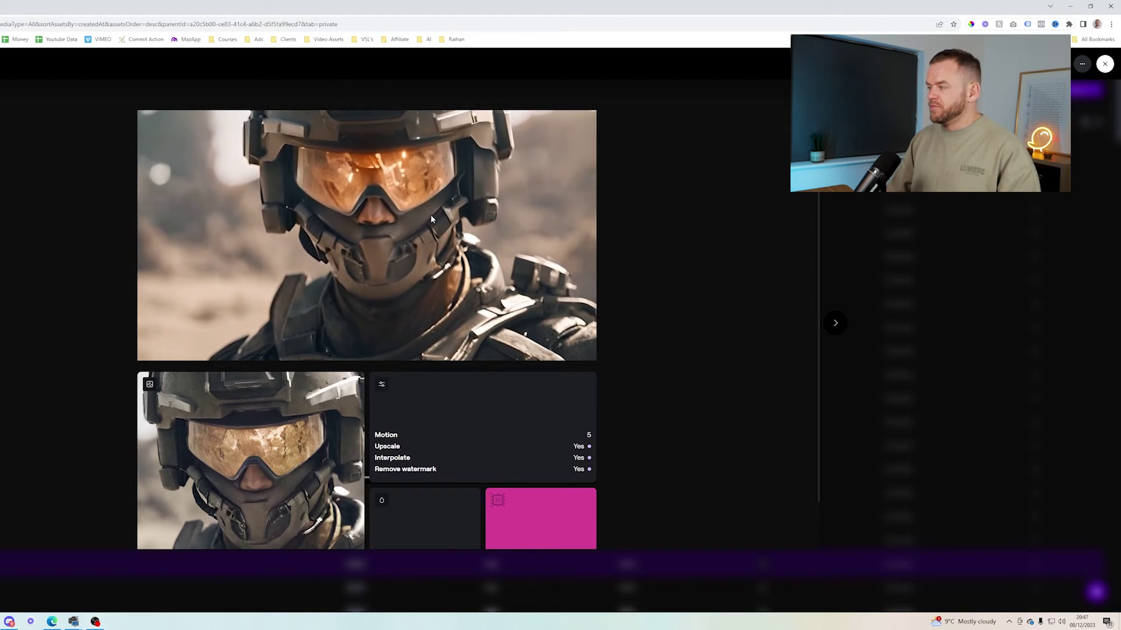
{"action": "scroll", "coordinate": [578, 525], "scroll_direction": "down", "scroll_amount": 1}
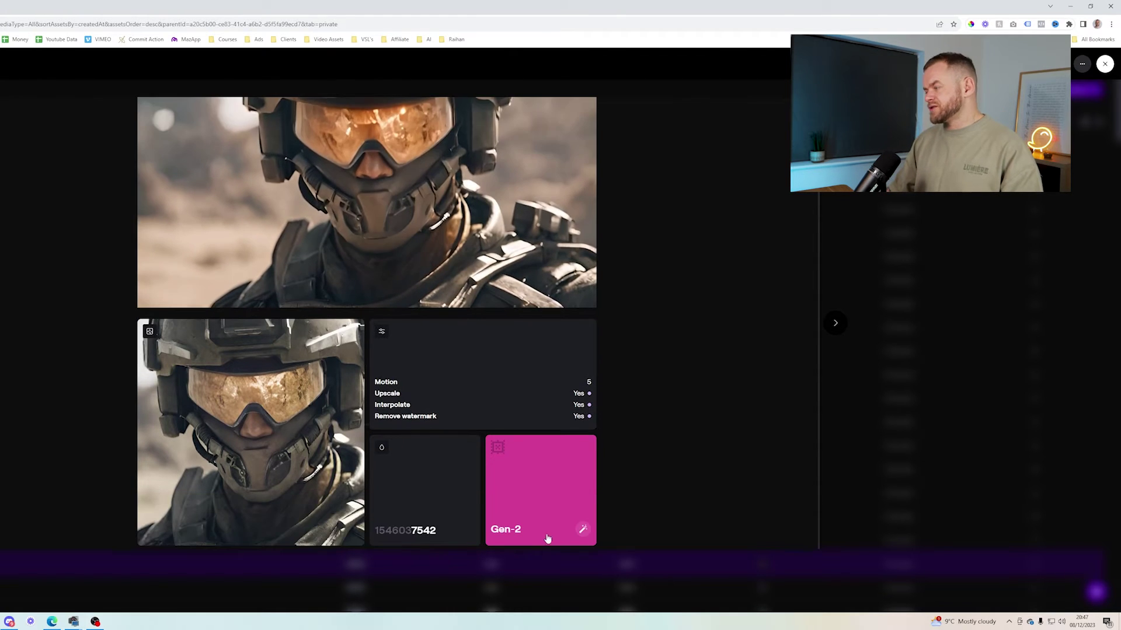
Reuse the goggled soldier clip's image and settings, then view its Seed and Upscale options.
{"action": "left_click", "coordinate": [583, 530]}
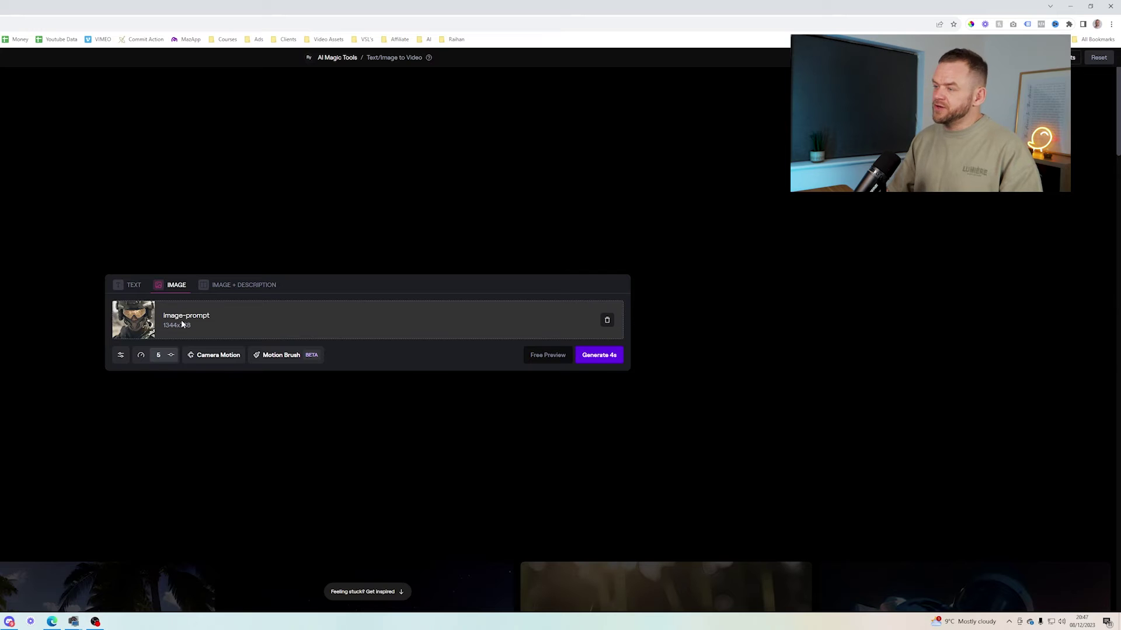
{"action": "left_click", "coordinate": [122, 356]}
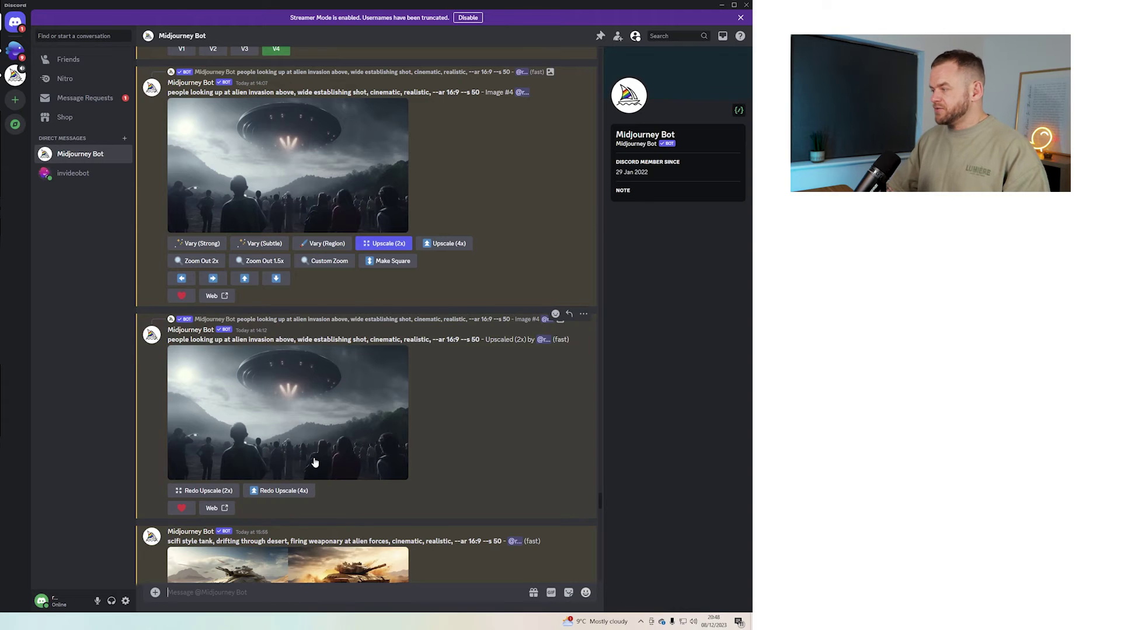
View the 2x-upscaled alien-invasion image full-size on the Midjourney website.
{"action": "left_click", "coordinate": [225, 509]}
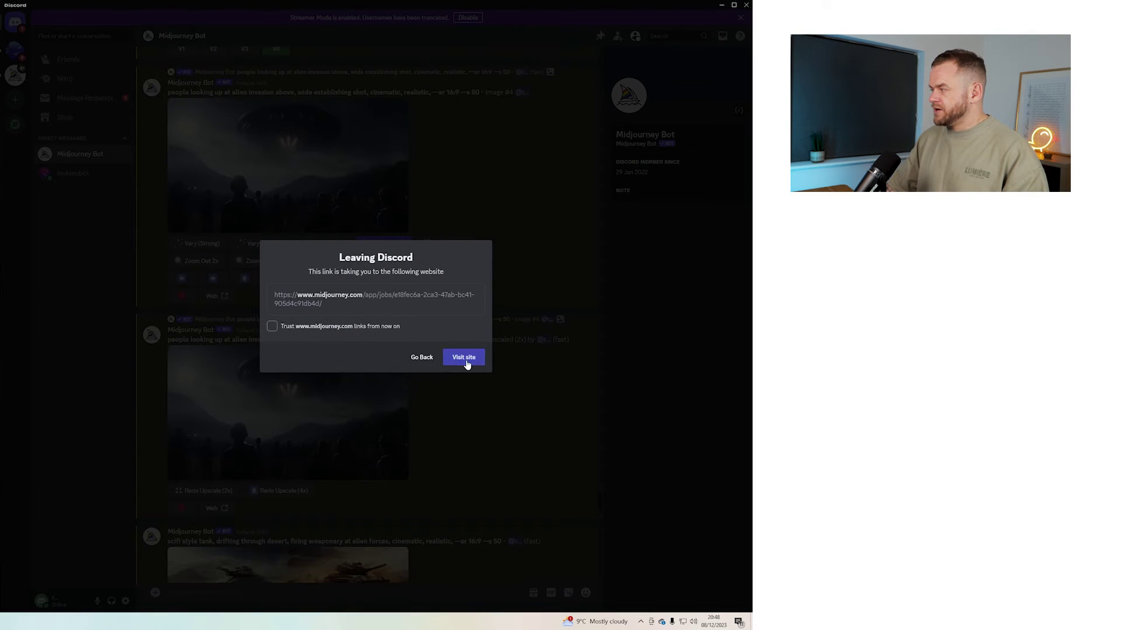
{"action": "left_click", "coordinate": [457, 358]}
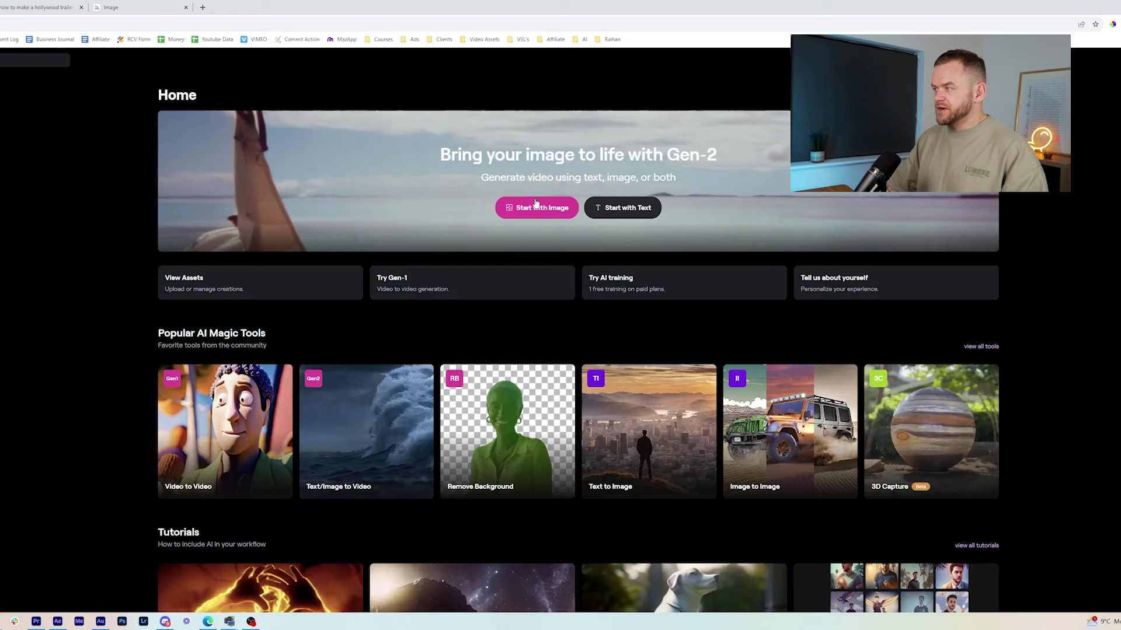
Start an image-to-video clip with the downloaded alien invasion PNG as the starting frame.
{"action": "left_click", "coordinate": [534, 203]}
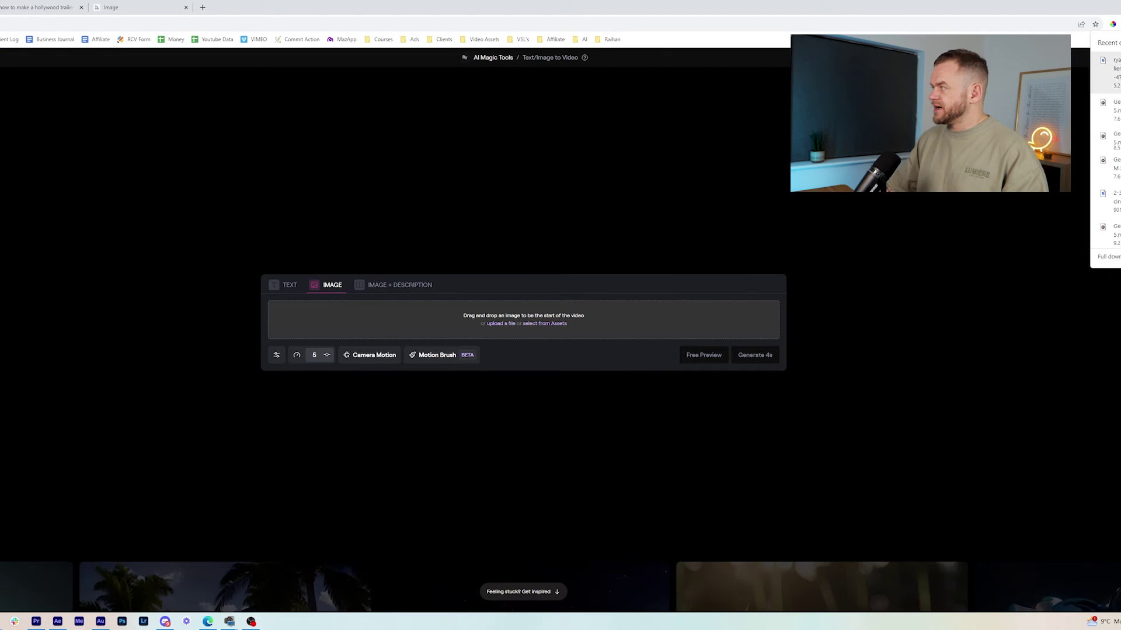
{"action": "left_click", "coordinate": [1109, 69]}
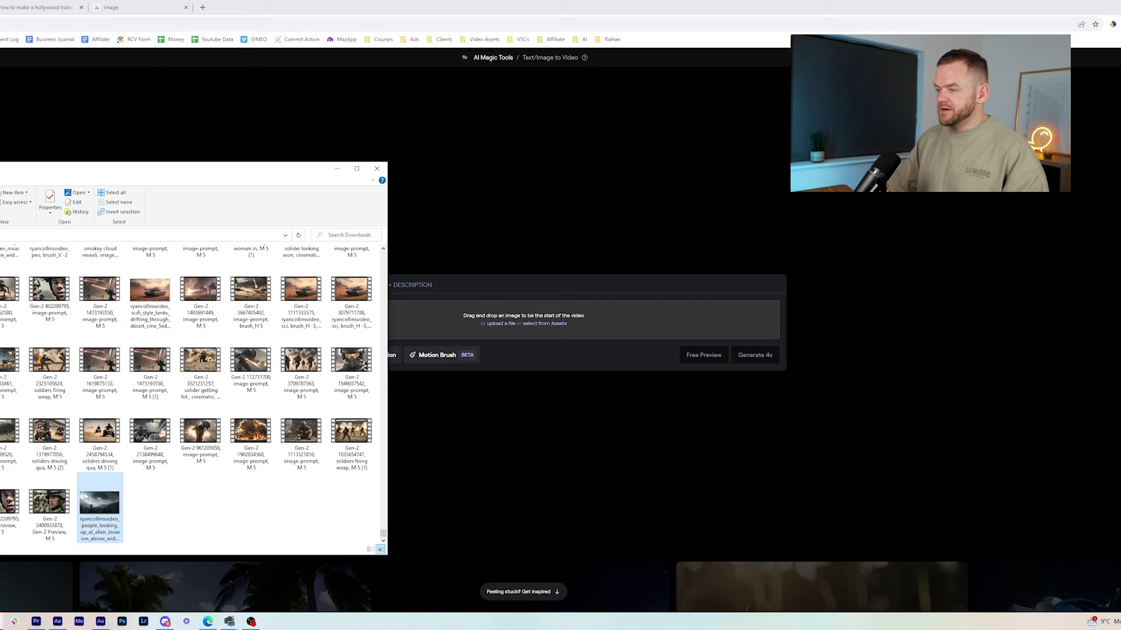
{"action": "left_click_drag", "start_coordinate": [100, 503], "coordinate": [402, 345]}
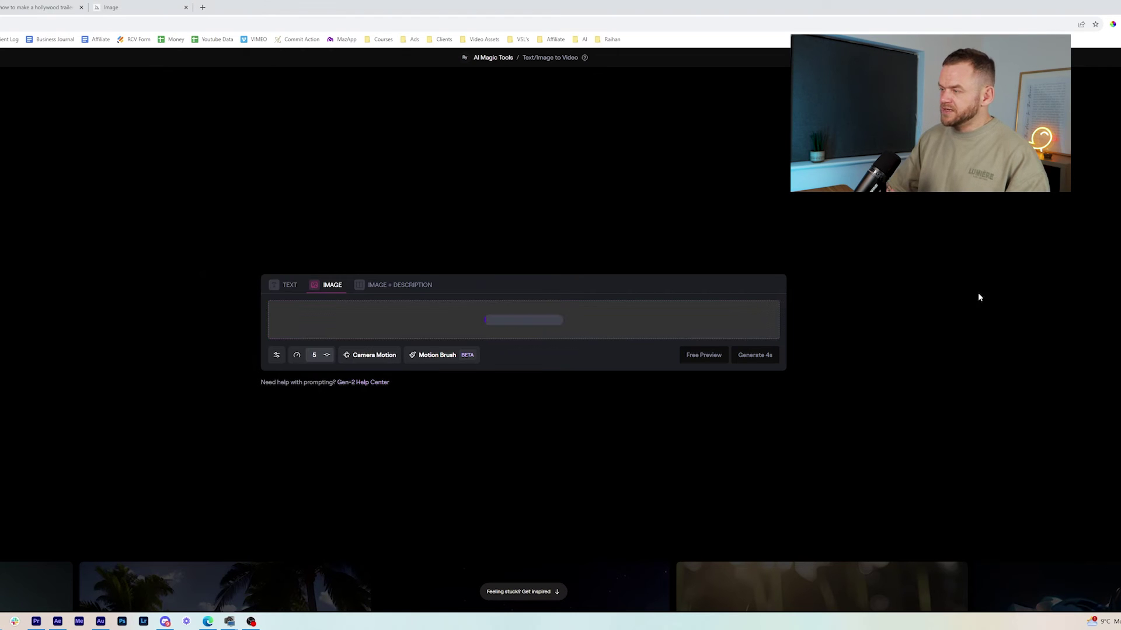
Paint the UFO with Motion Brush and set its Vertical movement to -3.
{"action": "left_click", "coordinate": [439, 361]}
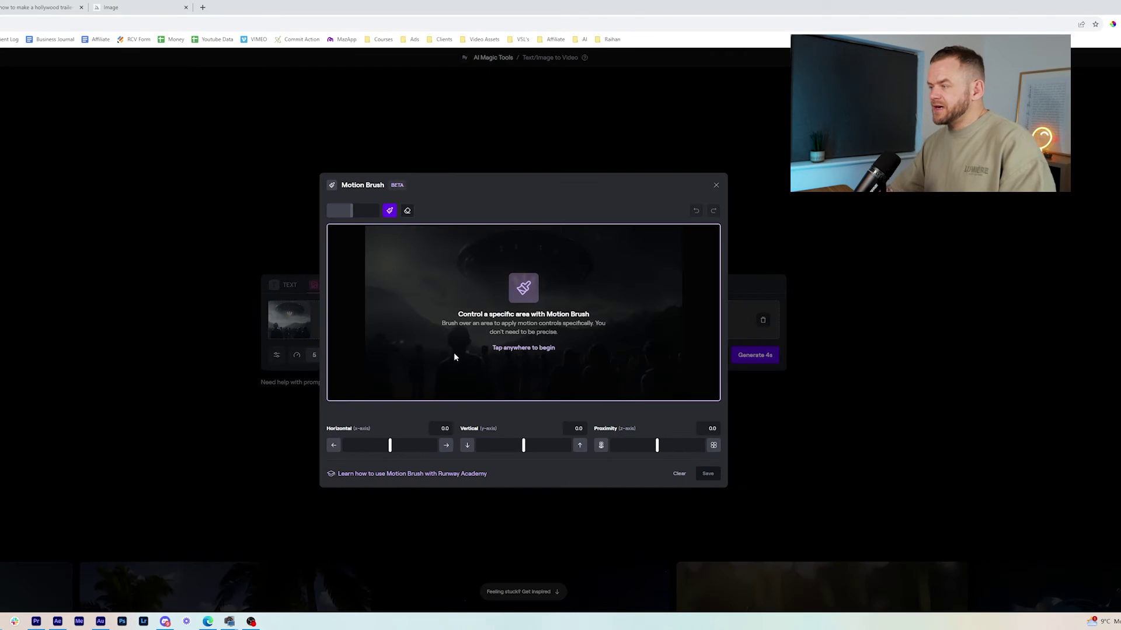
{"action": "left_click", "coordinate": [523, 351]}
{"action": "mouse_move", "coordinate": [512, 288]}
{"action": "left_mouse_down"}
{"action": "mouse_move", "coordinate": [465, 270]}
{"action": "mouse_move", "coordinate": [472, 248]}
{"action": "mouse_move", "coordinate": [549, 239]}
{"action": "mouse_move", "coordinate": [583, 254]}
{"action": "mouse_move", "coordinate": [584, 280]}
{"action": "mouse_move", "coordinate": [547, 283]}
{"action": "left_mouse_up"}
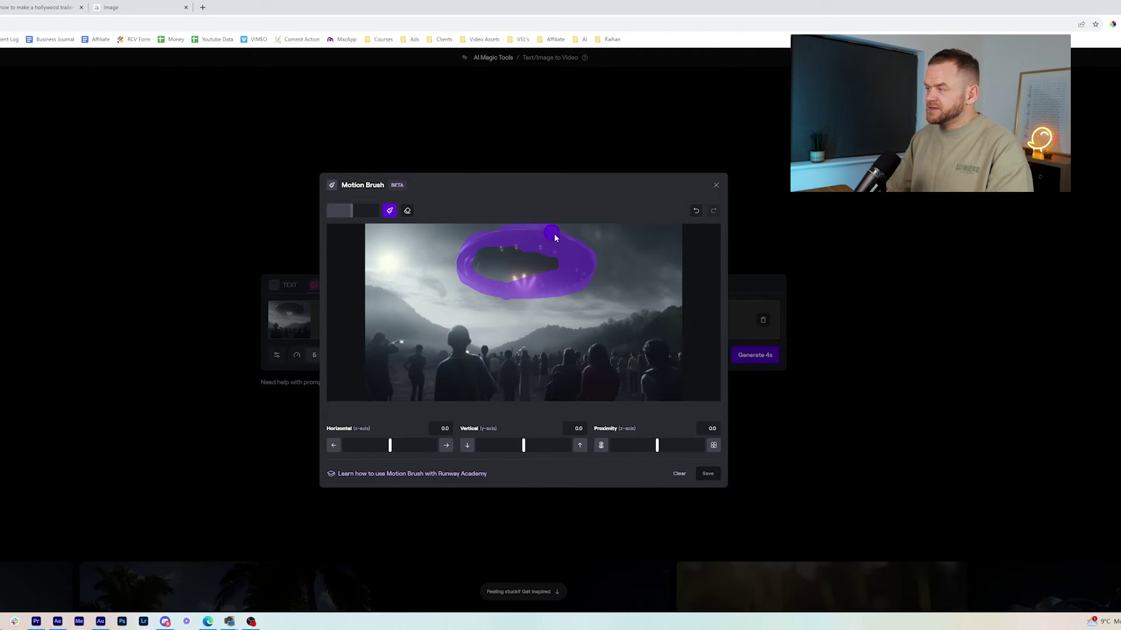
{"action": "mouse_move", "coordinate": [491, 290]}
{"action": "left_mouse_down"}
{"action": "mouse_move", "coordinate": [536, 251]}
{"action": "mouse_move", "coordinate": [489, 253]}
{"action": "left_mouse_up"}
{"action": "left_click_drag", "start_coordinate": [523, 447], "coordinate": [513, 447]}
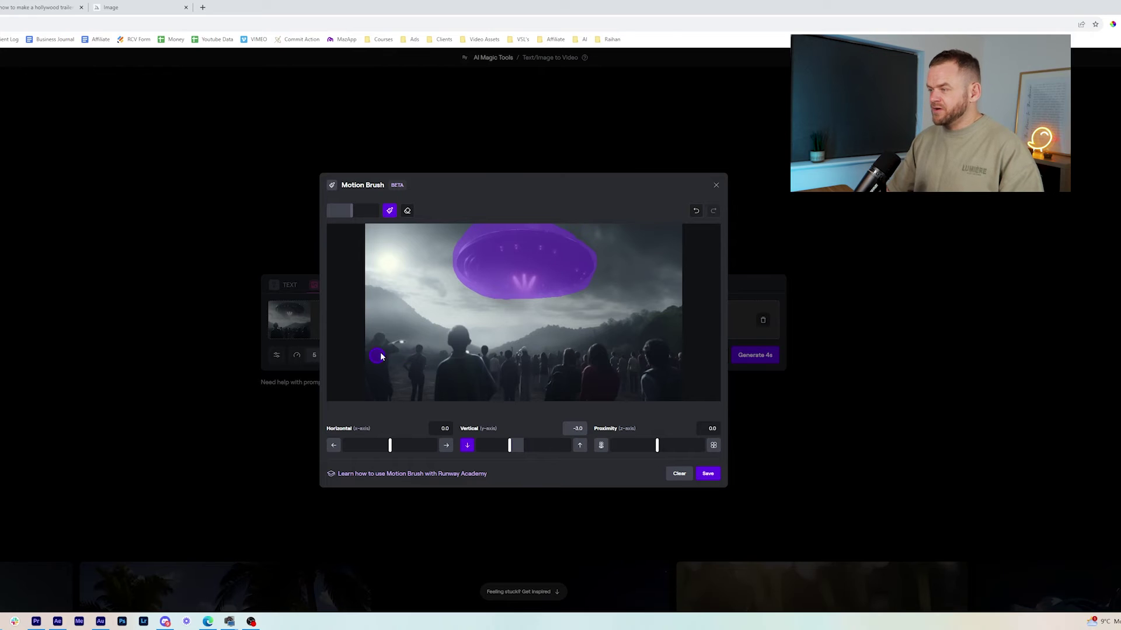
Save the UFO motion settings, generate the 4-second clip, and preview the finished video from Assets.
{"action": "left_click", "coordinate": [708, 474]}
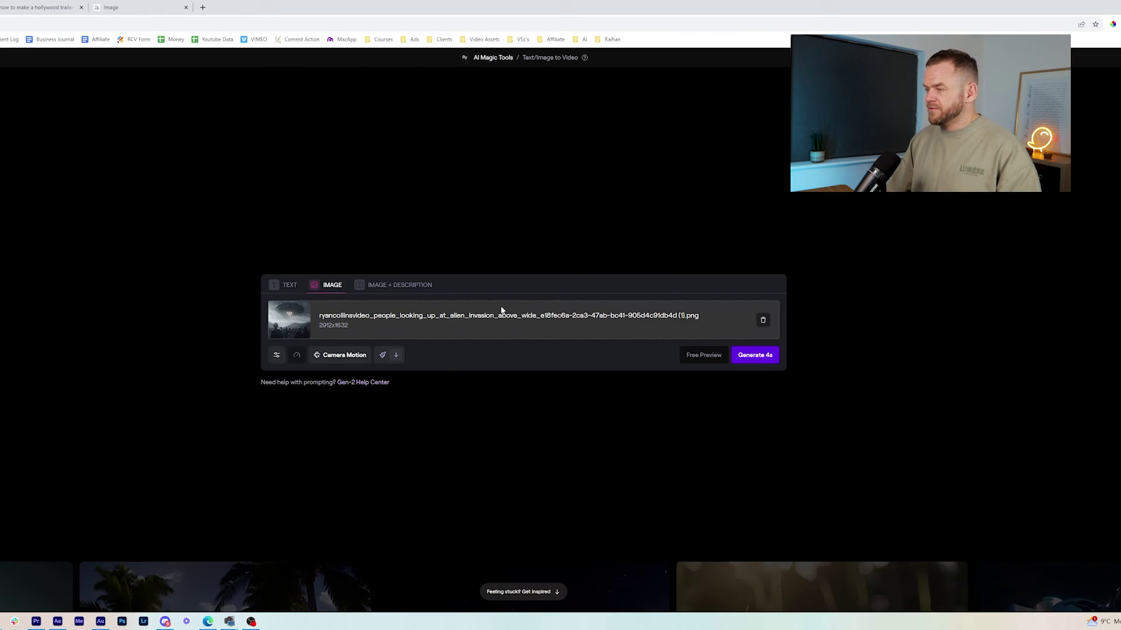
{"action": "left_click", "coordinate": [757, 358]}
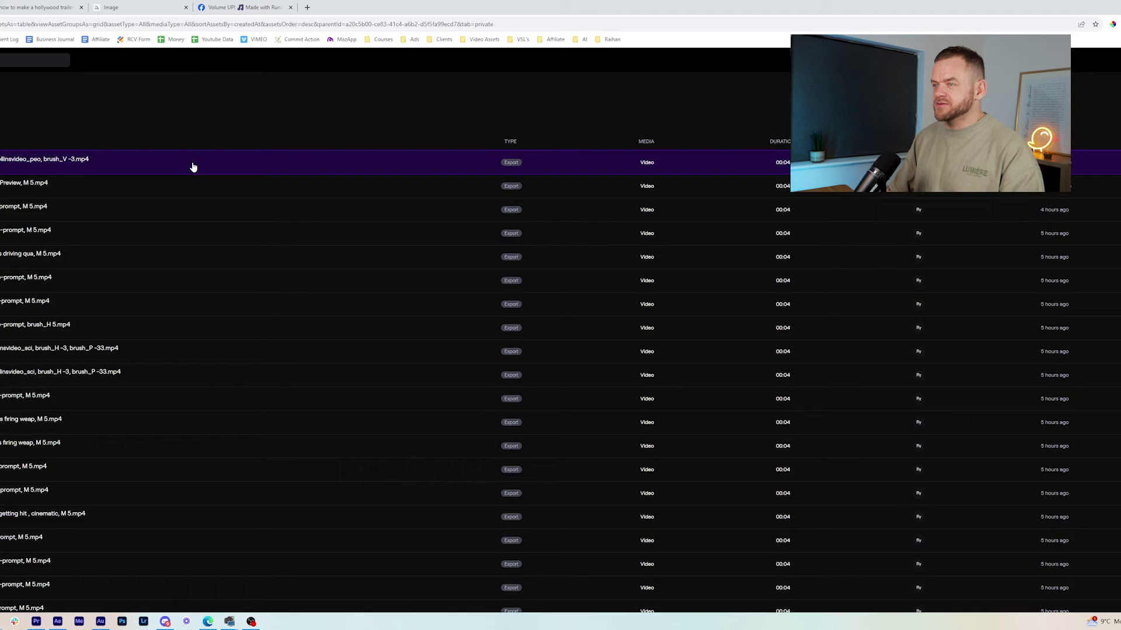
{"action": "left_click", "coordinate": [193, 168]}
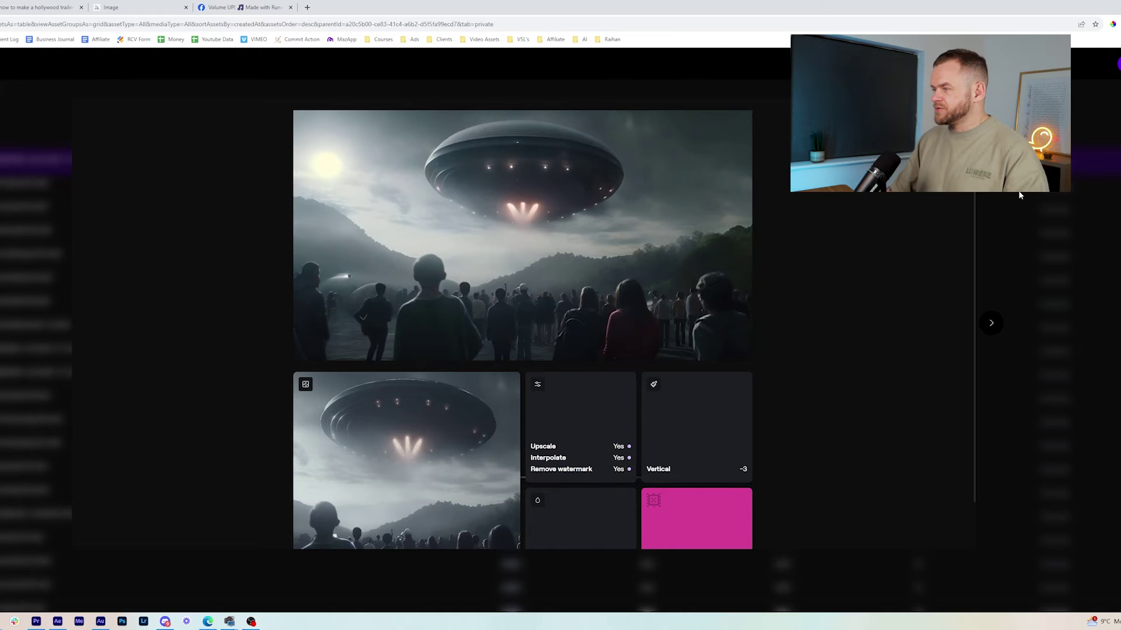
{"action": "left_click", "coordinate": [760, 217]}
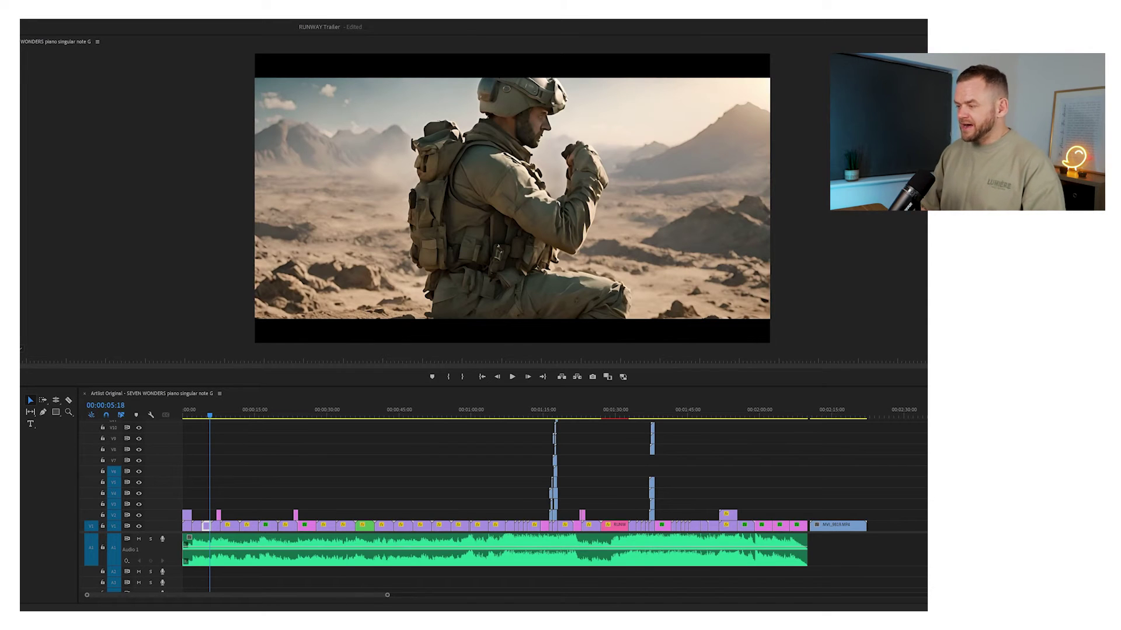
{"action": "left_click_drag", "start_coordinate": [387, 595], "coordinate": [458, 588]}
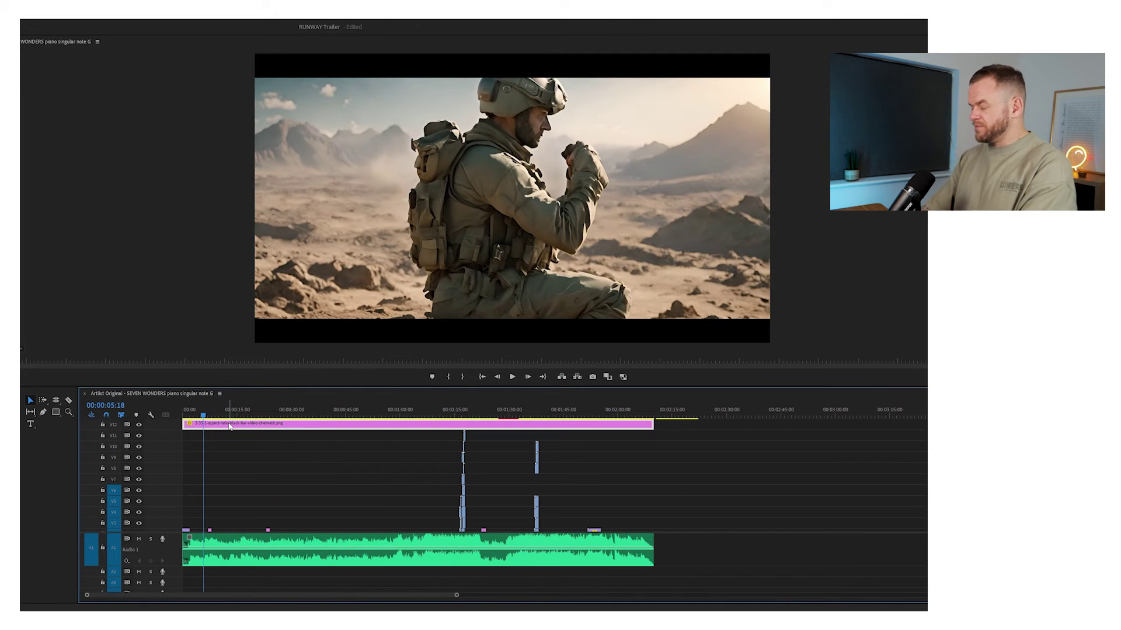
{"action": "key", "text": "Delete"}
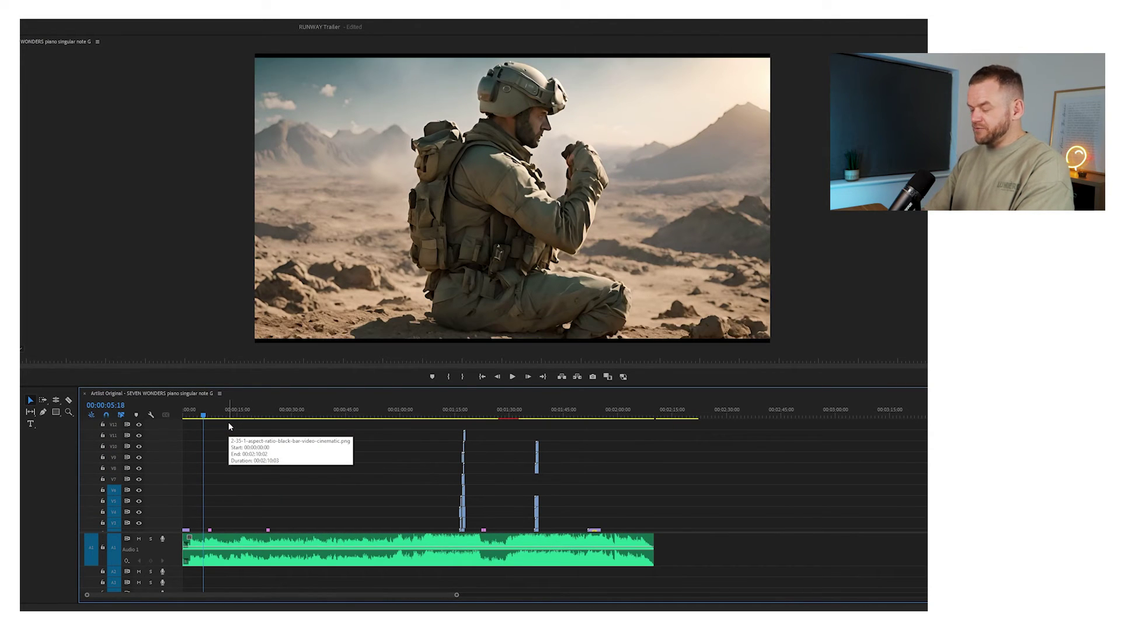
{"action": "key", "text": "ctrl+z"}
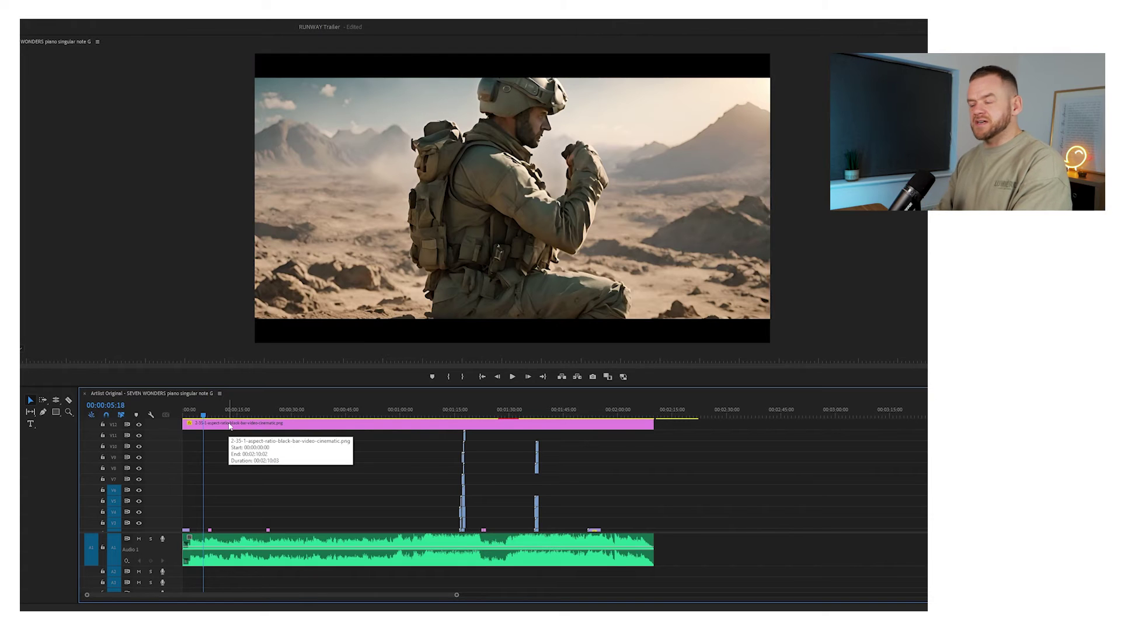
{"action": "key", "text": "Delete"}
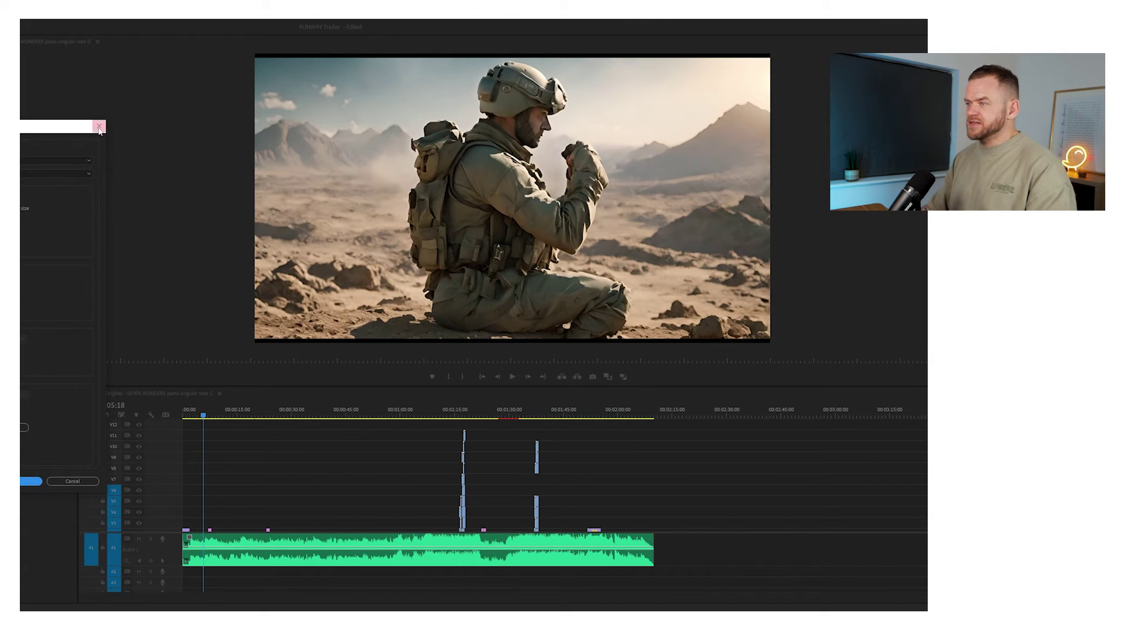
{"action": "left_click", "coordinate": [99, 128]}
{"action": "key", "text": "ctrl+z"}
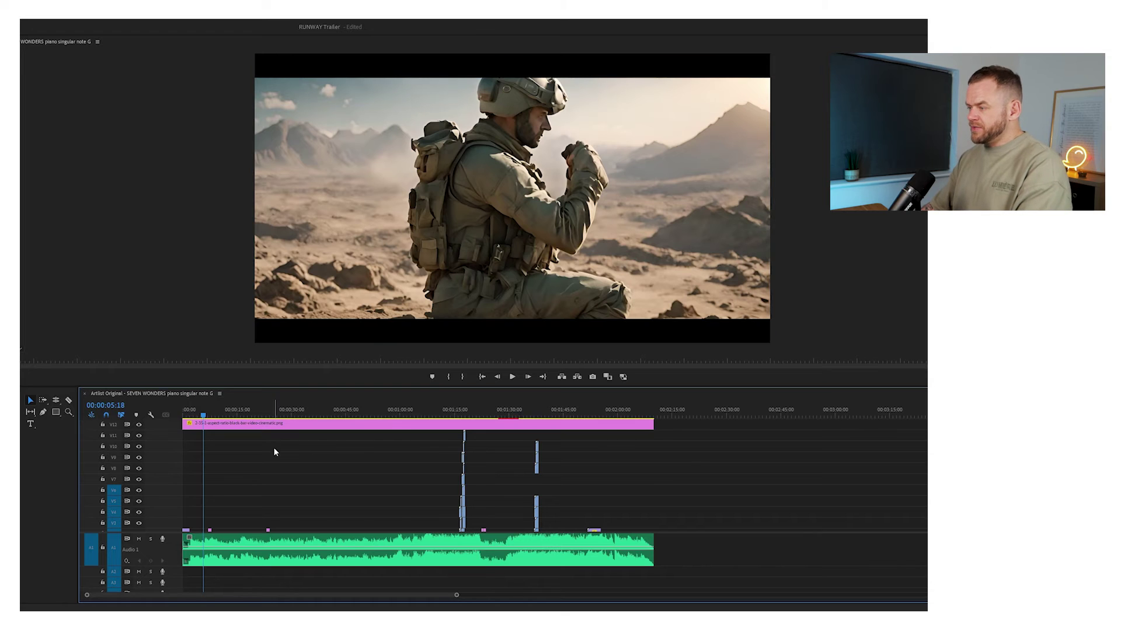
{"action": "scroll", "coordinate": [232, 490], "scroll_direction": "down", "scroll_amount": 2}
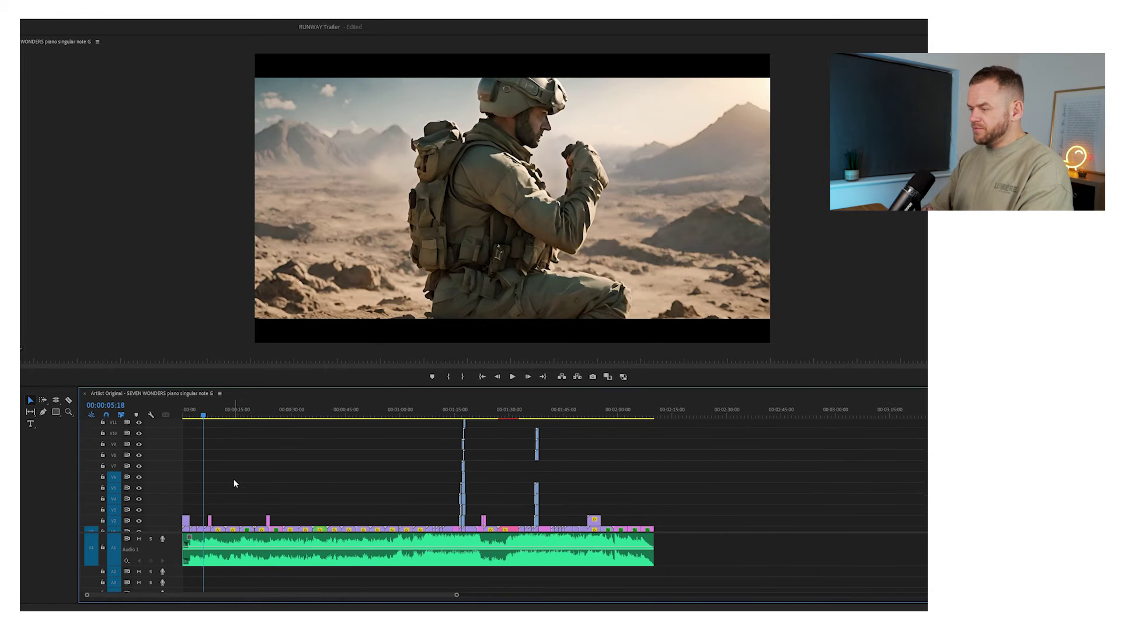
{"action": "scroll", "coordinate": [234, 487], "scroll_direction": "right", "scroll_amount": 1}
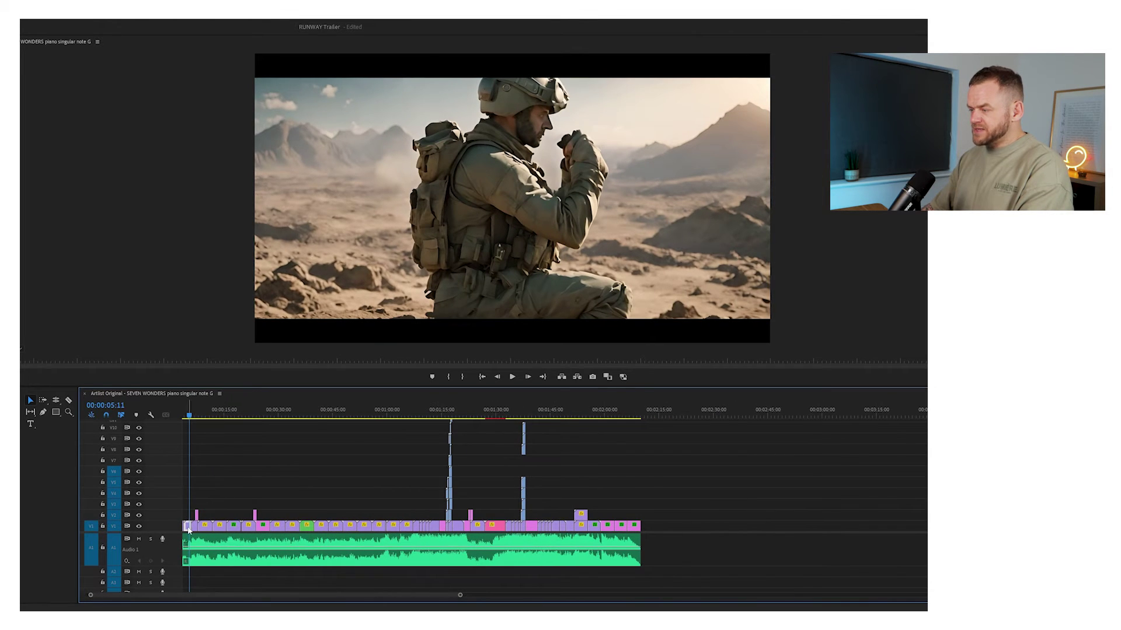
{"action": "right_click", "coordinate": [188, 529]}
{"action": "left_click", "coordinate": [230, 507]}
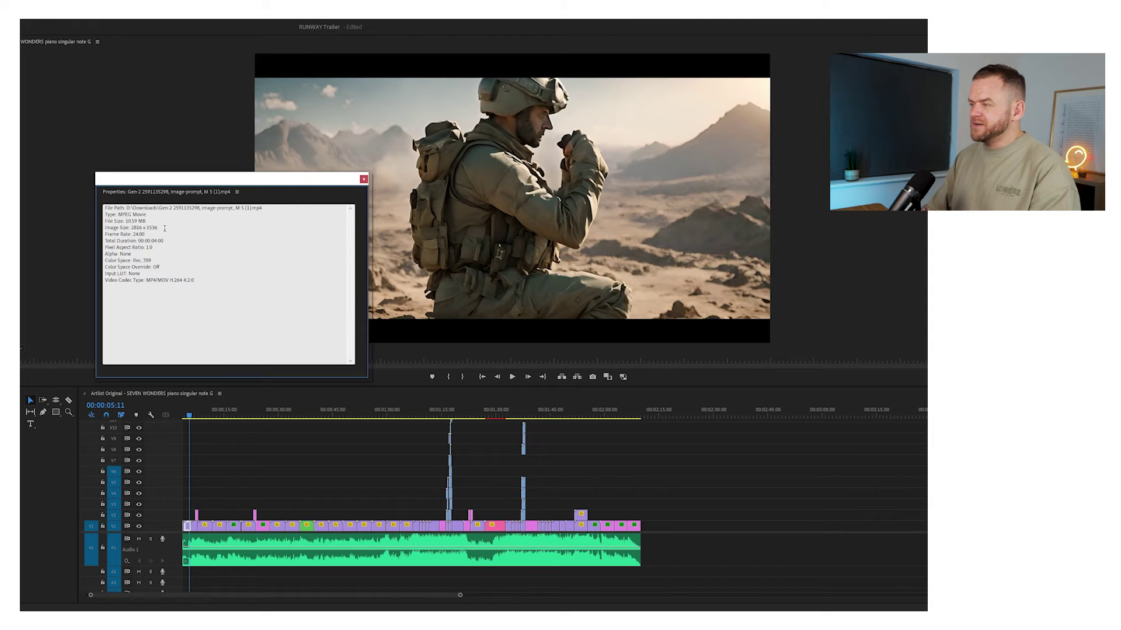
{"action": "left_click", "coordinate": [363, 181]}
{"action": "scroll", "coordinate": [245, 434], "scroll_direction": "left", "scroll_amount": 1}
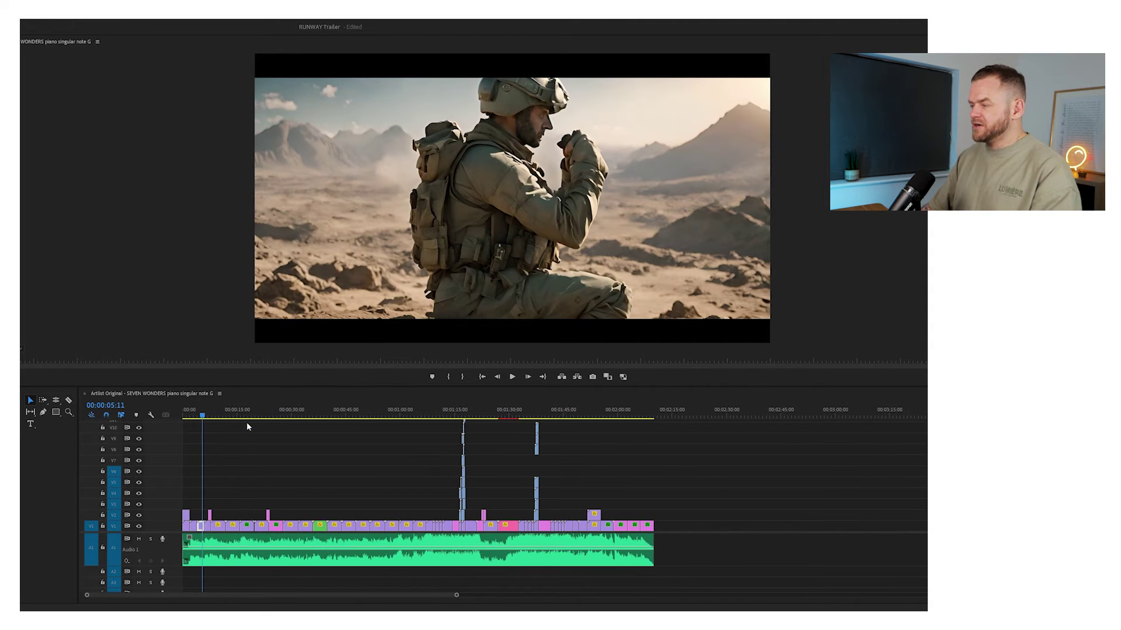
{"action": "scroll", "coordinate": [243, 443], "scroll_direction": "up", "scroll_amount": 2}
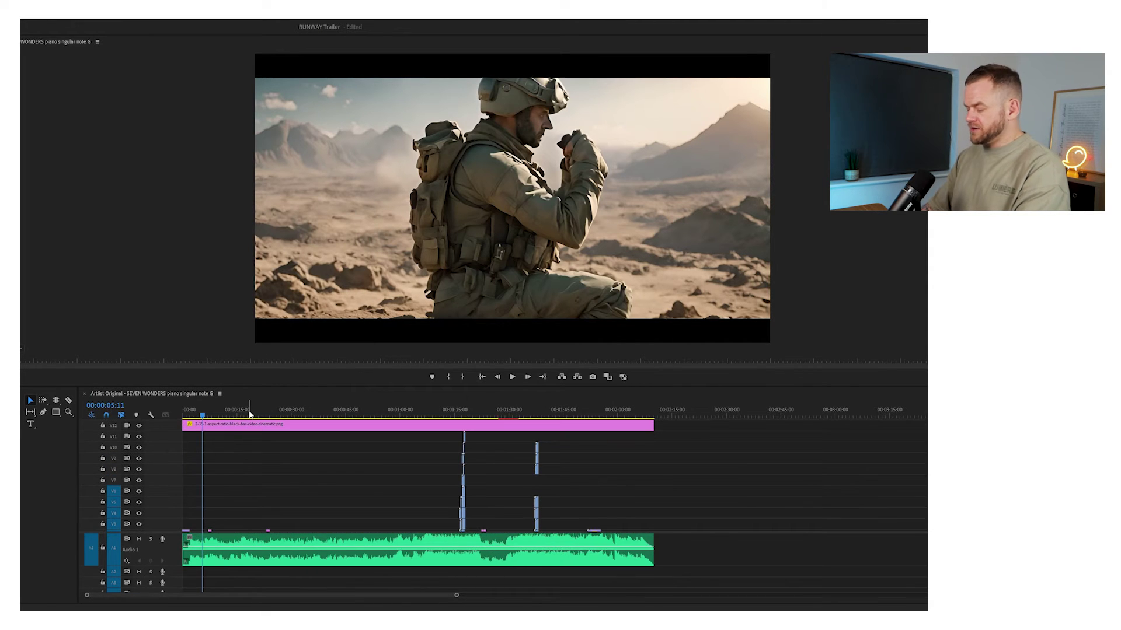
{"action": "left_click", "coordinate": [251, 425]}
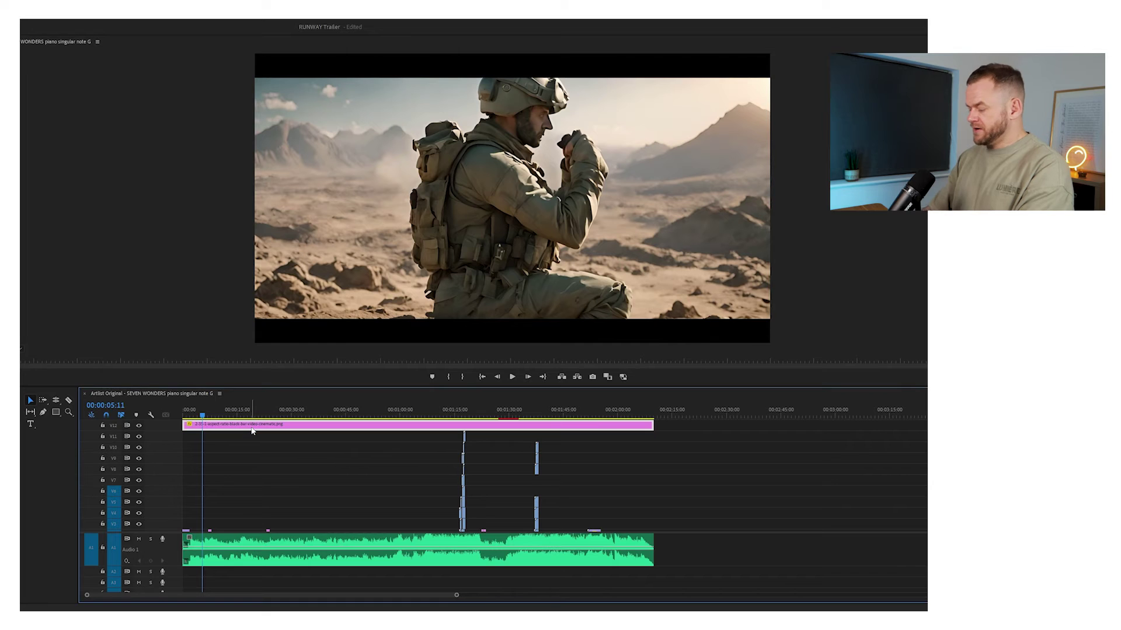
{"action": "key", "text": "Delete"}
{"action": "key", "text": "ctrl+z"}
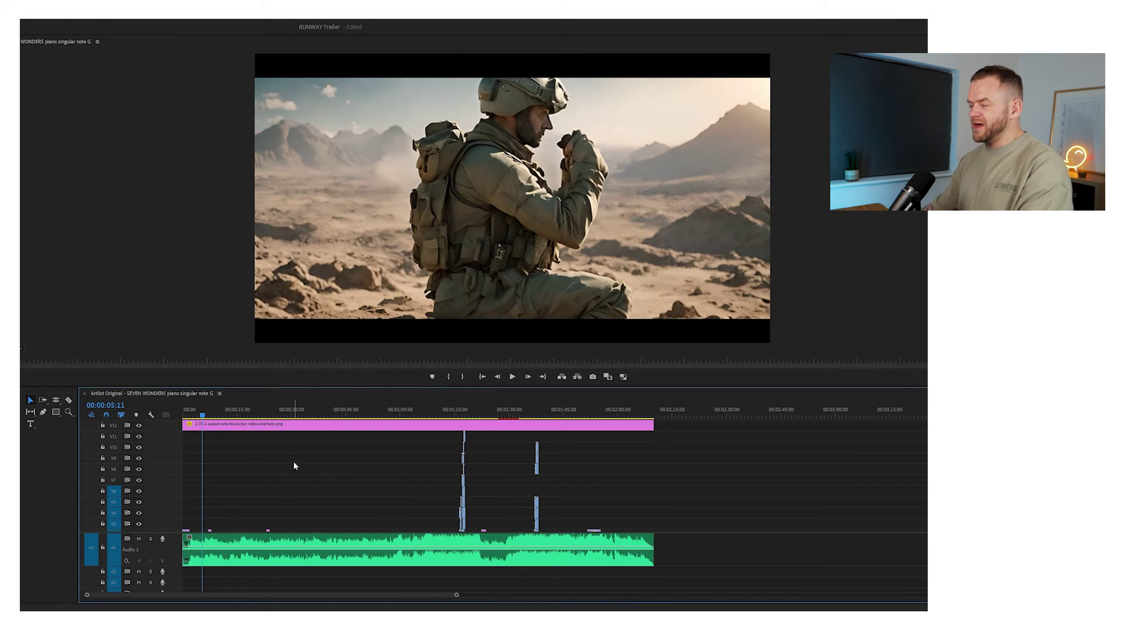
{"action": "scroll", "coordinate": [271, 473], "scroll_direction": "down", "scroll_amount": 2}
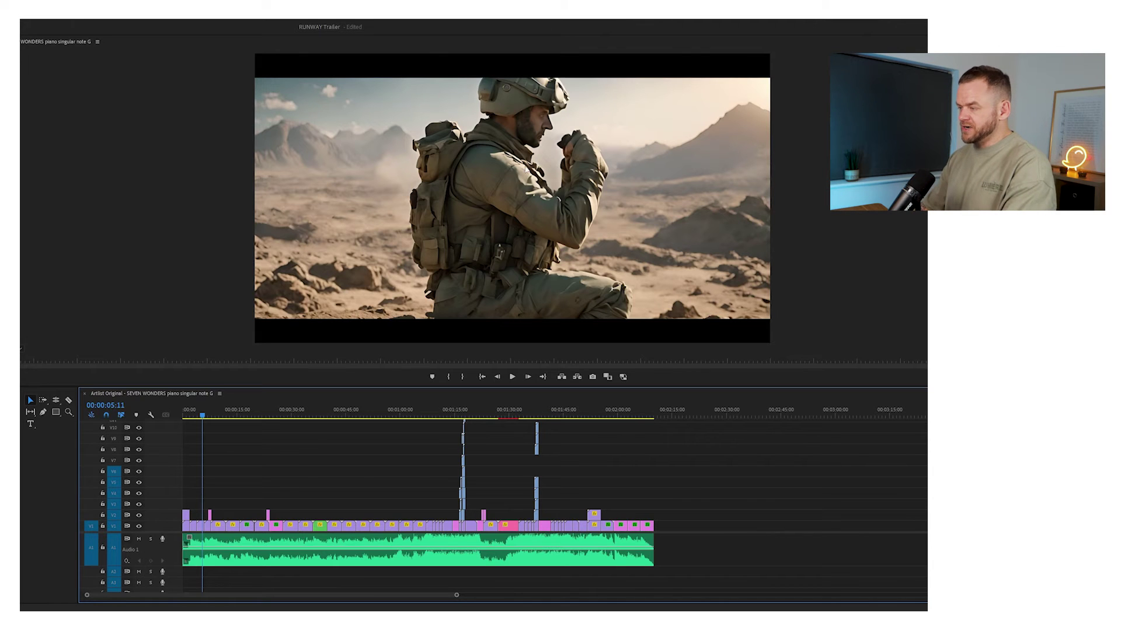
Adjust the timeline zoom and move the playhead to around 1:52–1:54 in the trailer.
{"action": "left_click_drag", "start_coordinate": [191, 413], "coordinate": [188, 414]}
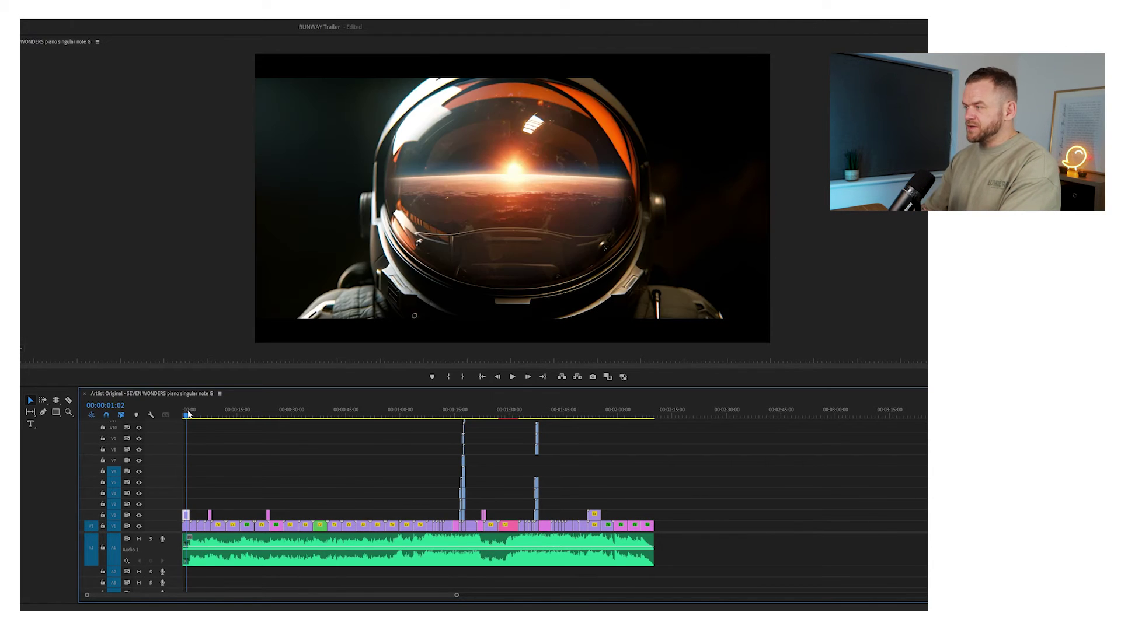
{"action": "left_click_drag", "start_coordinate": [456, 598], "coordinate": [296, 583]}
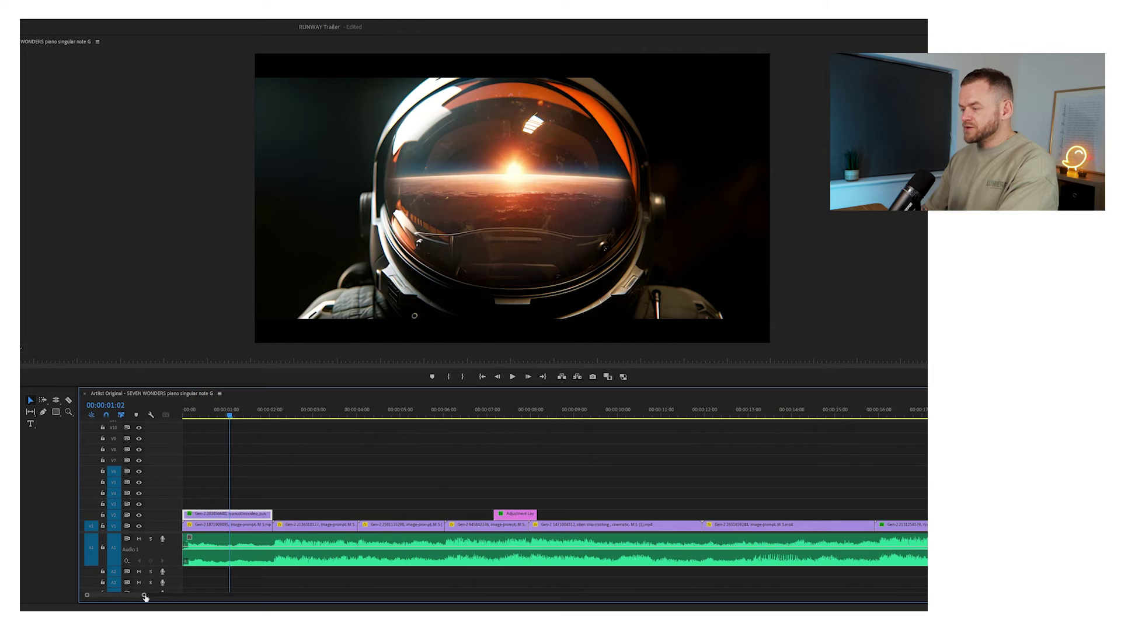
{"action": "left_click_drag", "start_coordinate": [145, 596], "coordinate": [340, 596]}
{"action": "left_click", "coordinate": [863, 415]}
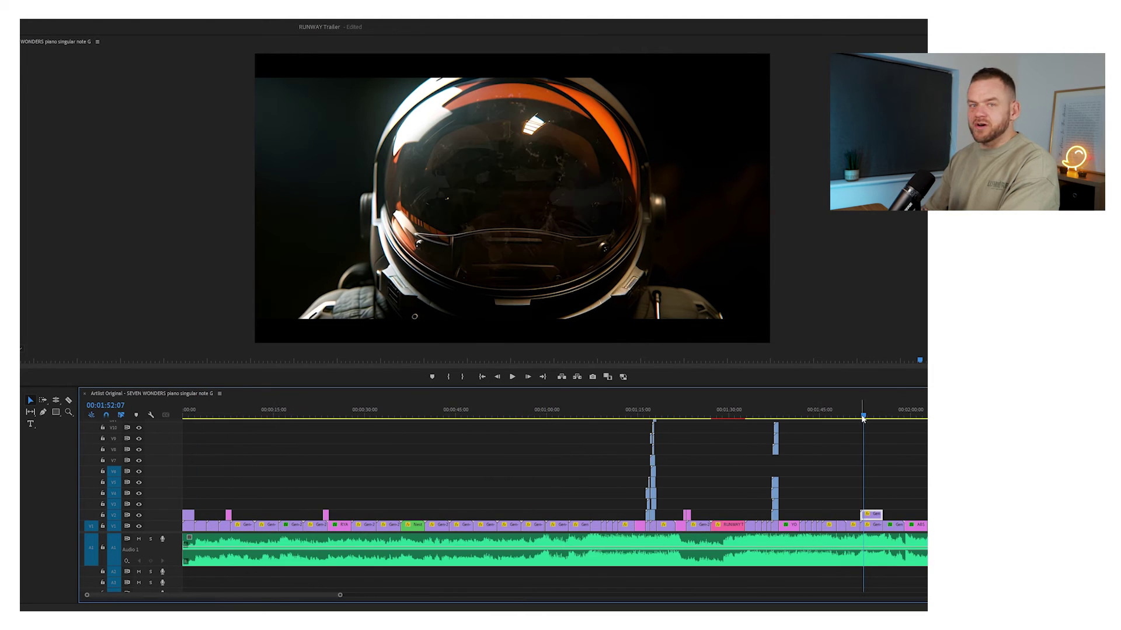
{"action": "left_click", "coordinate": [876, 416]}
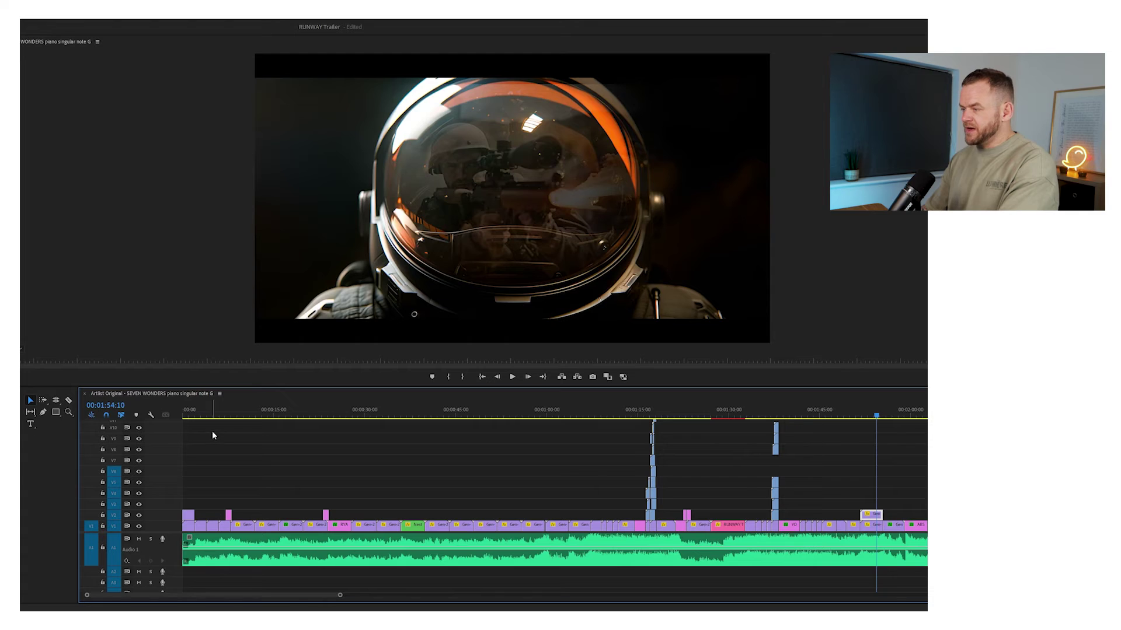
Play the opening from the spaceship and UFO shots, stopping on the 'PRESENTS' title card.
{"action": "left_click", "coordinate": [227, 415]}
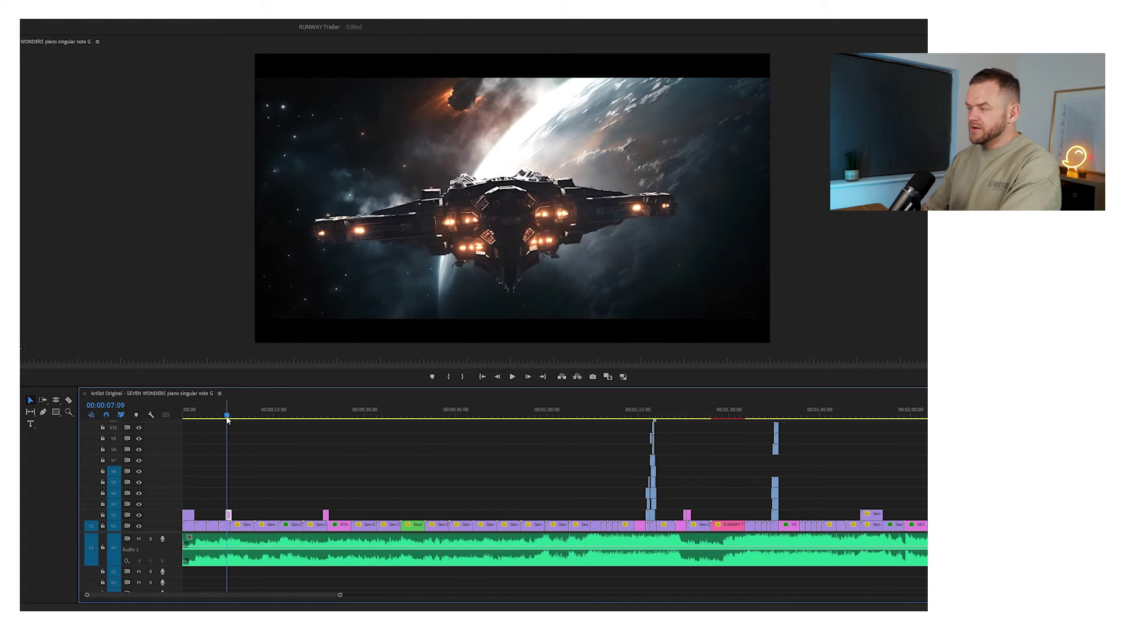
{"action": "left_click", "coordinate": [227, 416]}
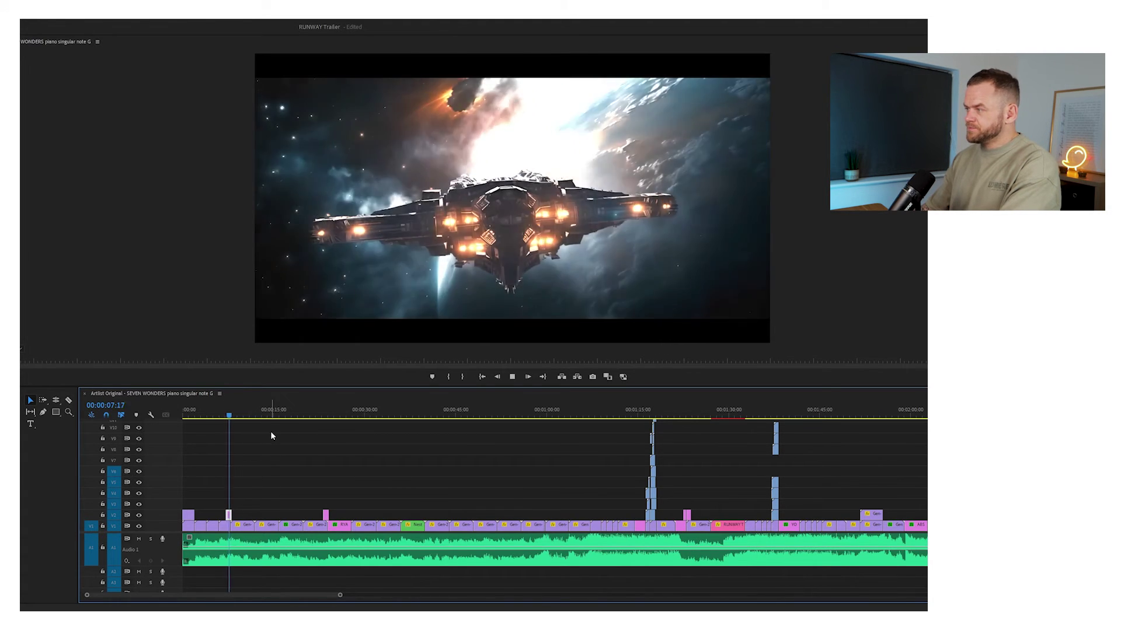
{"action": "left_click", "coordinate": [322, 417]}
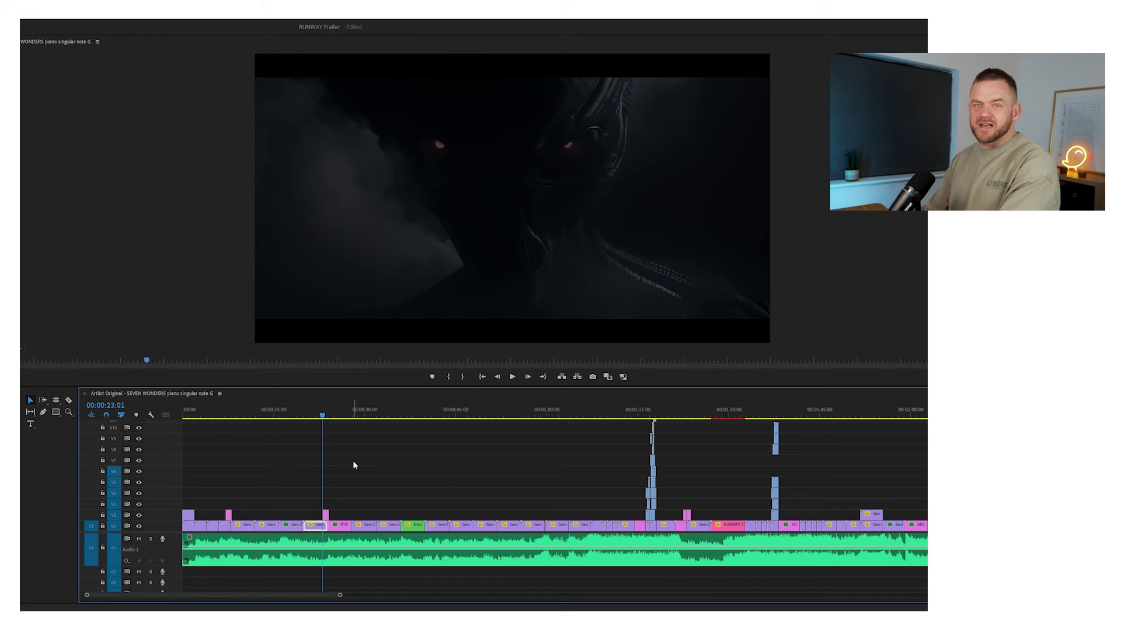
{"action": "left_click", "coordinate": [301, 415]}
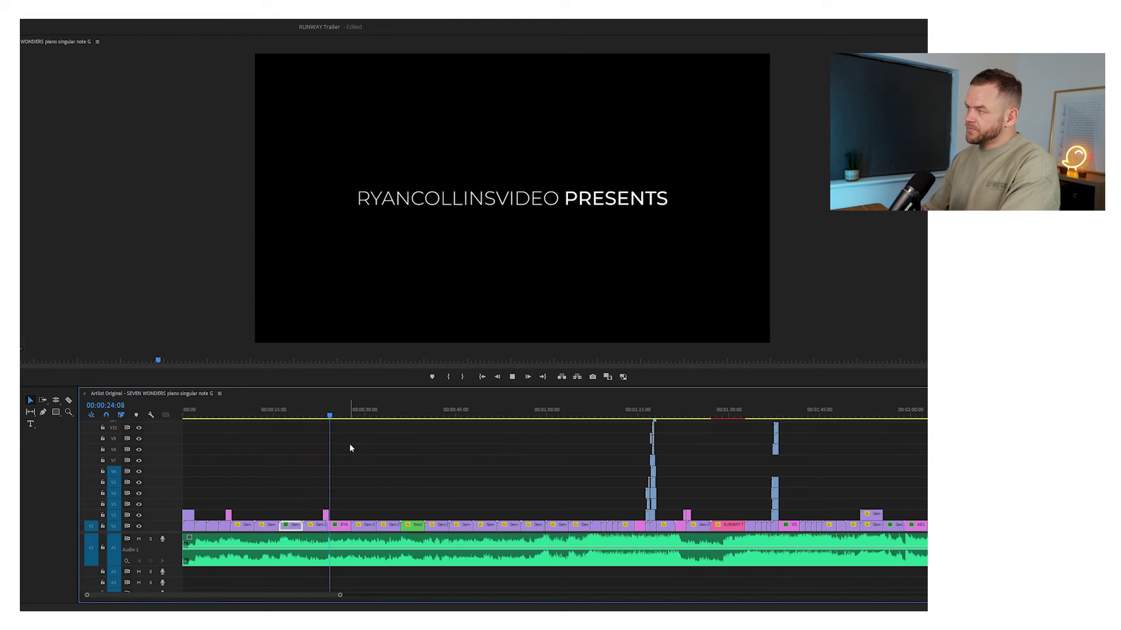
{"action": "key", "text": "space"}
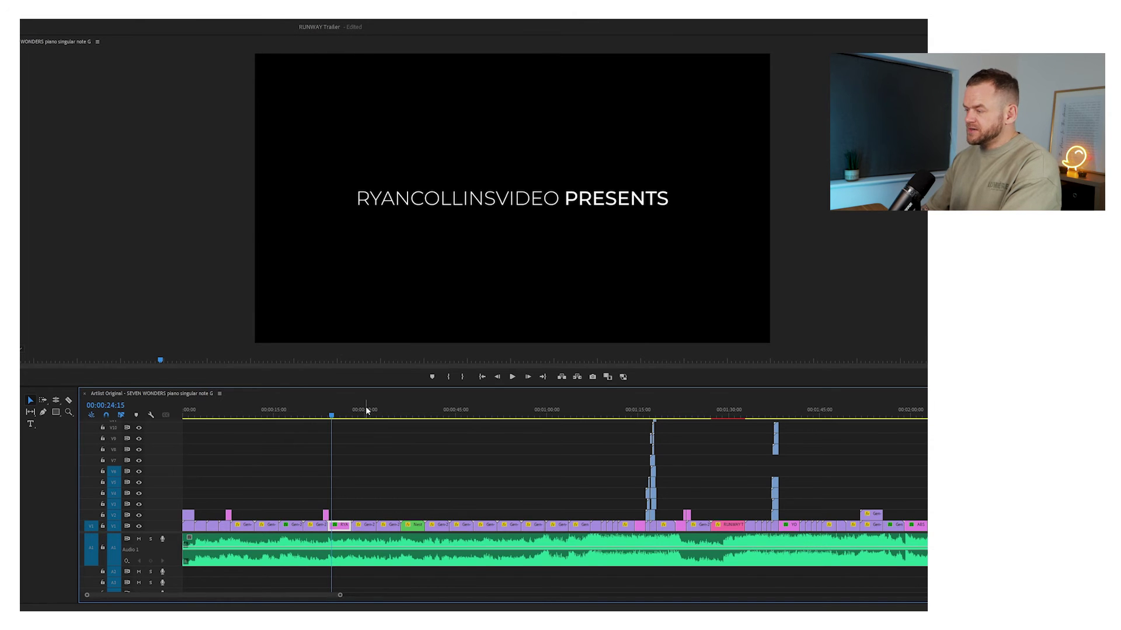
{"action": "left_click", "coordinate": [642, 410]}
{"action": "key", "text": "="}
{"action": "key", "text": "="}
{"action": "key", "text": "="}
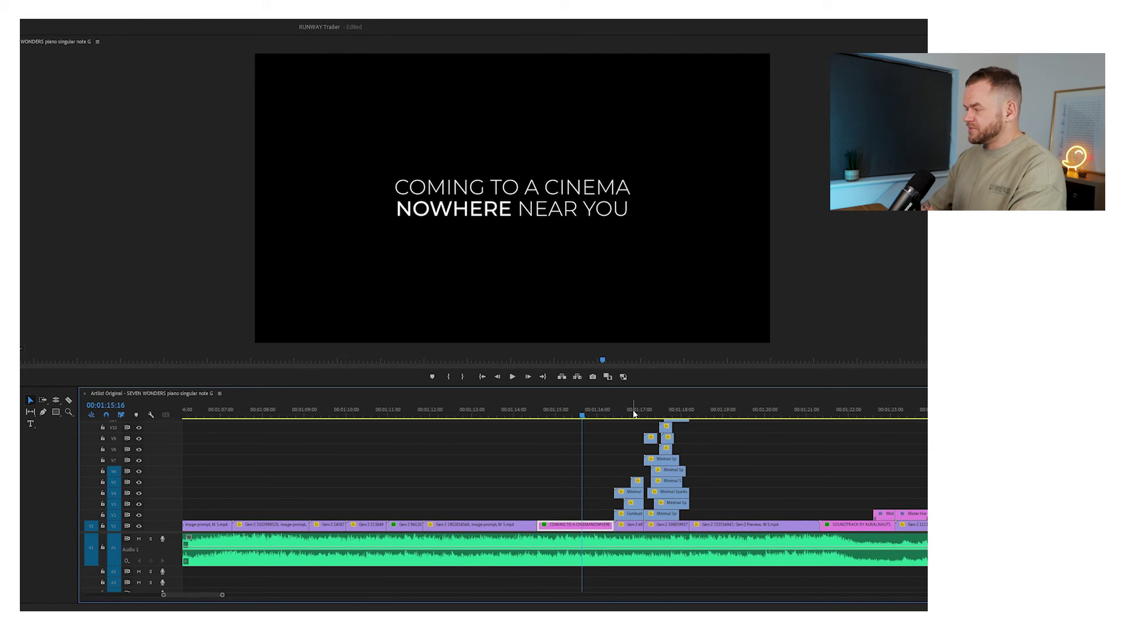
{"action": "left_click_drag", "start_coordinate": [717, 516], "coordinate": [588, 432]}
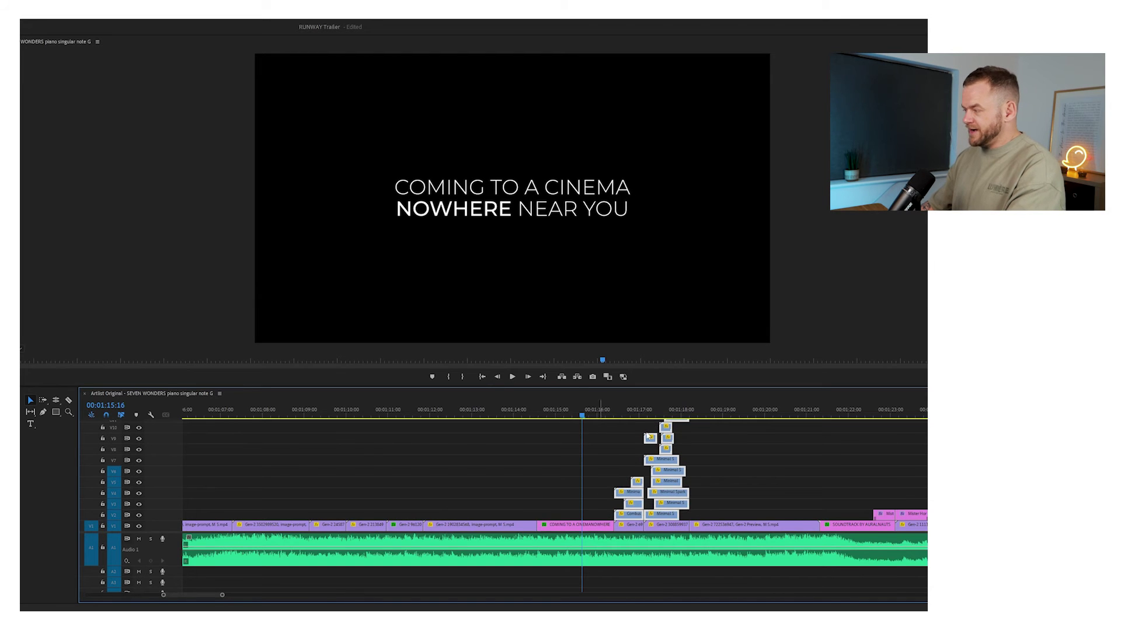
{"action": "scroll", "coordinate": [561, 444], "scroll_direction": "up", "scroll_amount": 3}
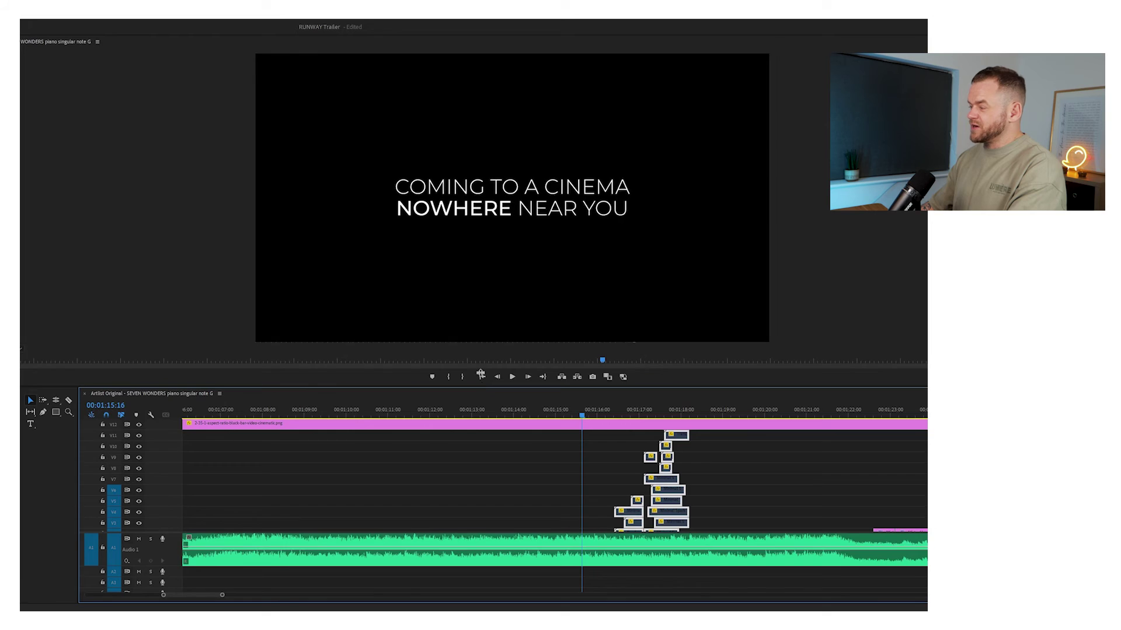
{"action": "left_click_drag", "start_coordinate": [480, 374], "coordinate": [482, 338]}
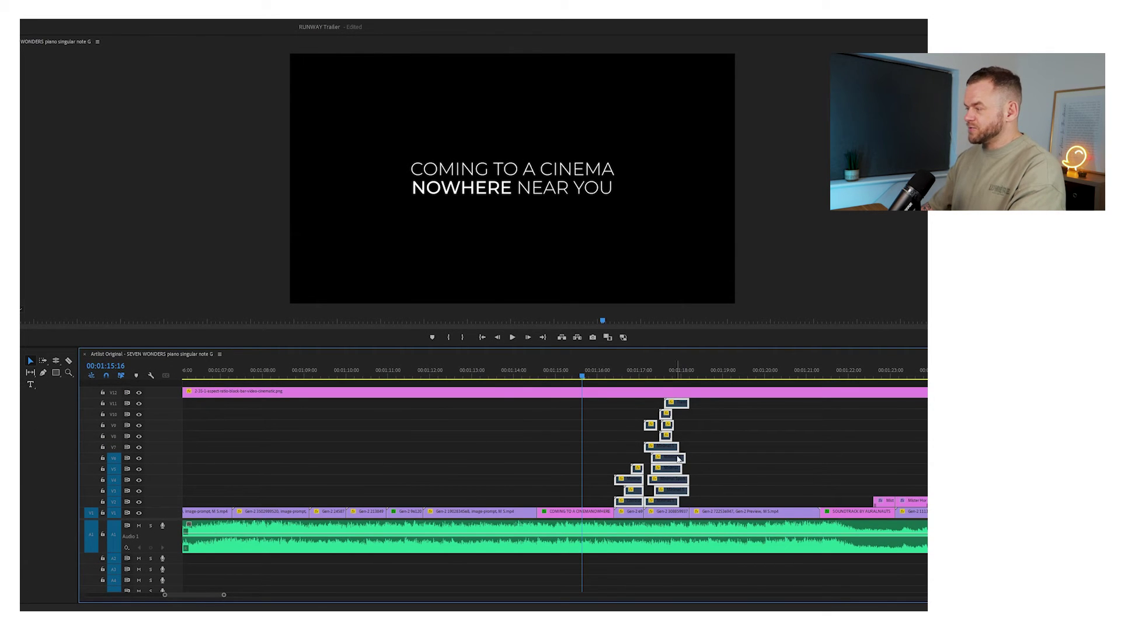
{"action": "left_click", "coordinate": [610, 371]}
{"action": "key", "text": "space"}
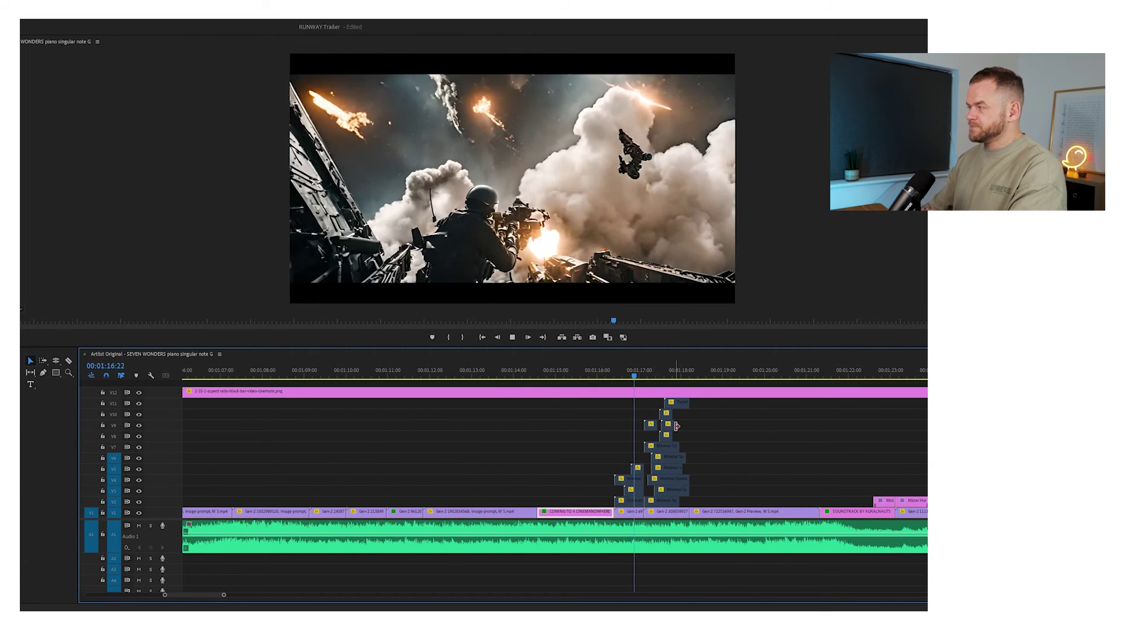
{"action": "key", "text": "space"}
{"action": "left_click", "coordinate": [705, 510]}
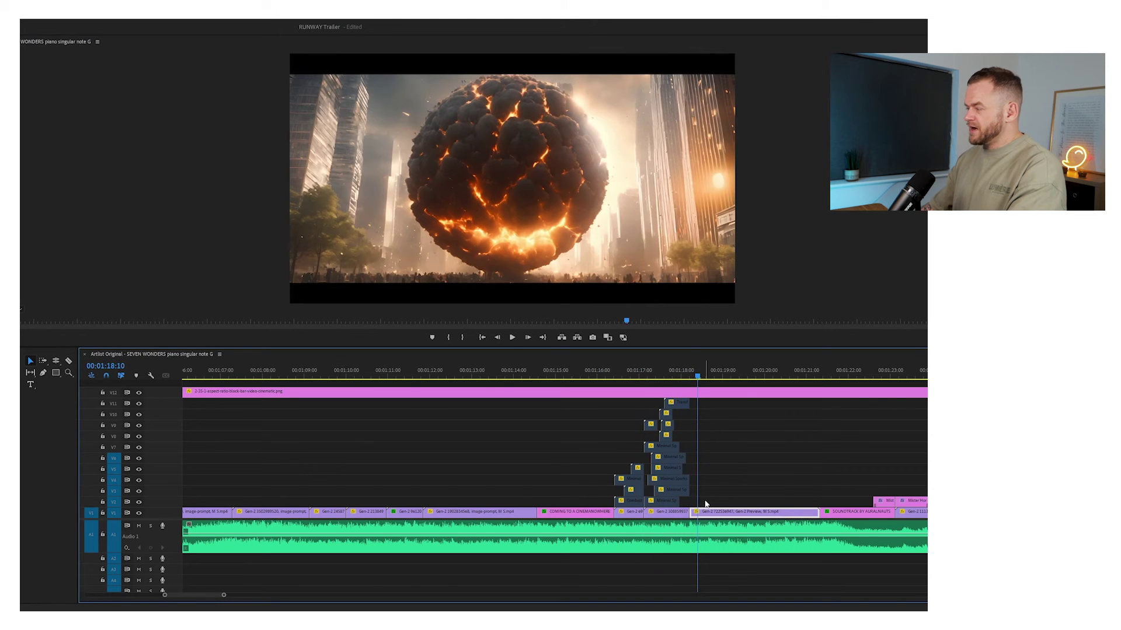
{"action": "left_click_drag", "start_coordinate": [705, 504], "coordinate": [595, 405]}
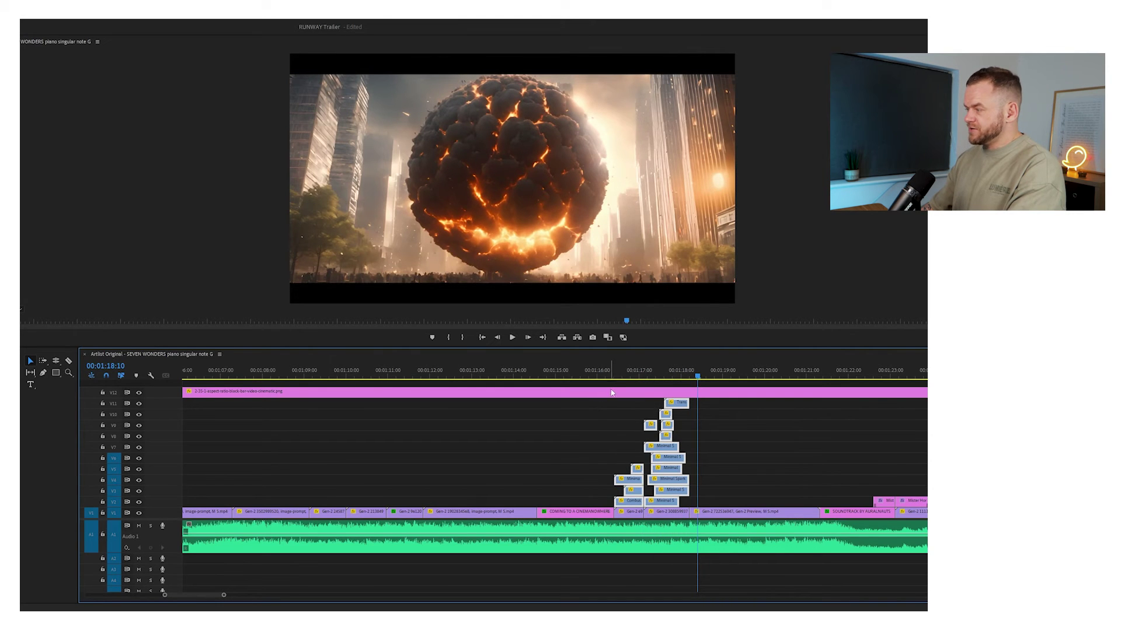
{"action": "left_click", "coordinate": [611, 379]}
{"action": "key", "text": "space"}
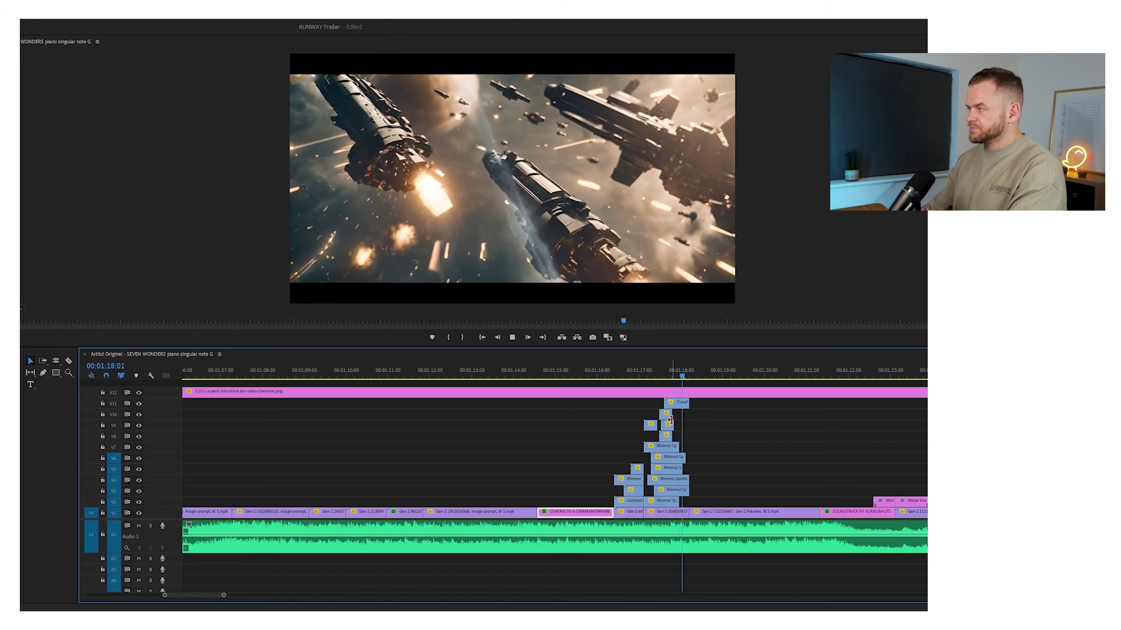
{"action": "key", "text": "space"}
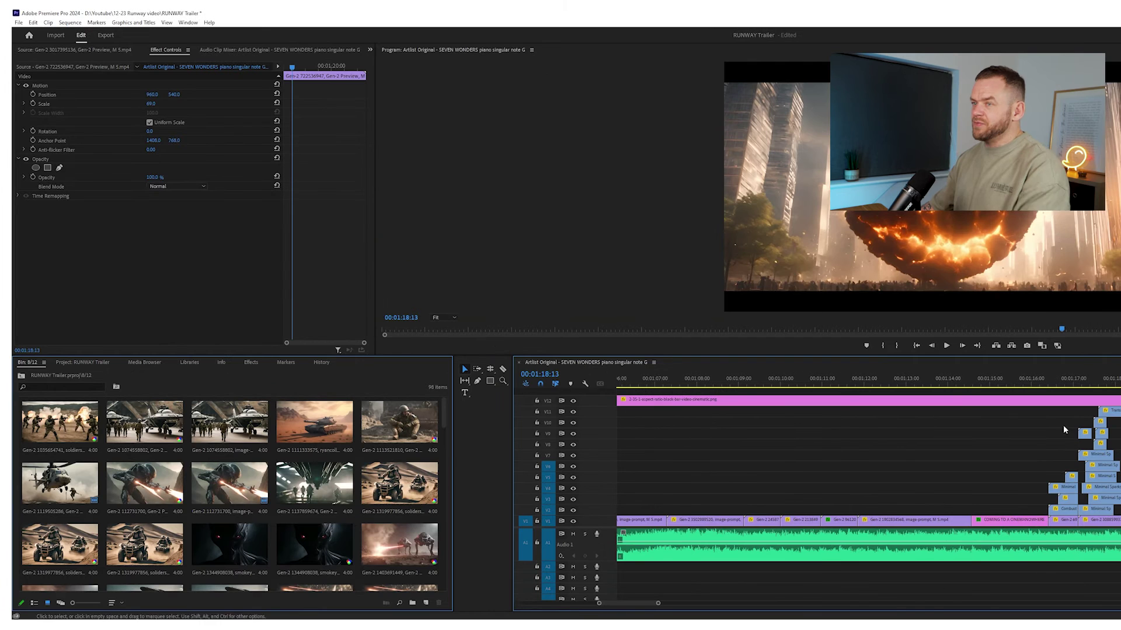
Open the AEJuice Pack Manager 4 panel from the Window > Extensions menu.
{"action": "left_click", "coordinate": [370, 50]}
{"action": "left_click", "coordinate": [188, 22]}
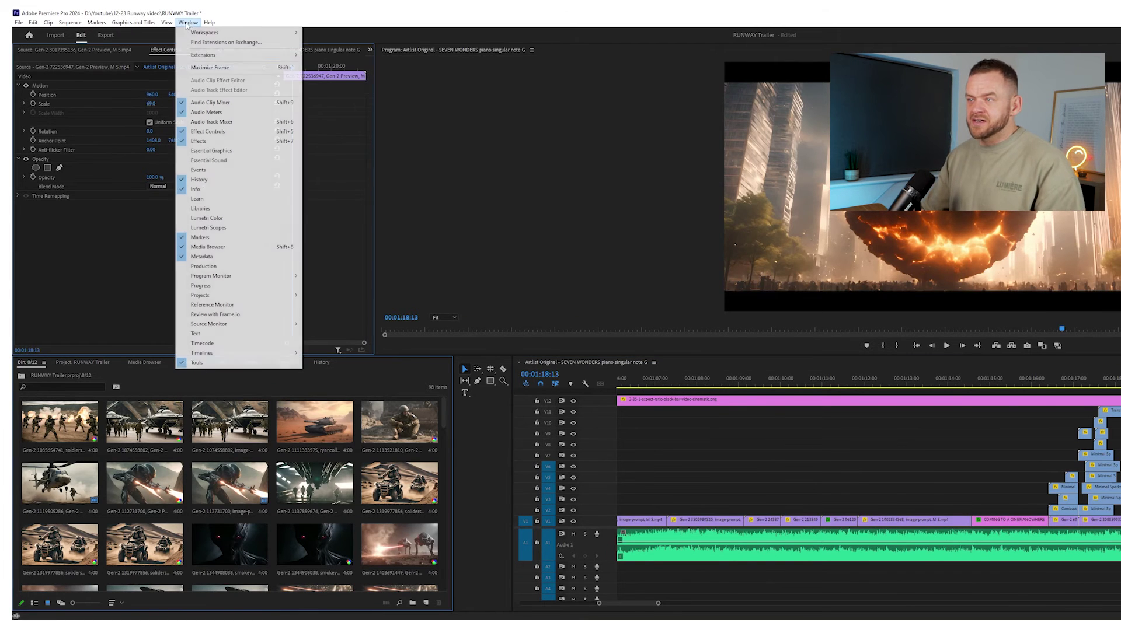
{"action": "mouse_move", "coordinate": [234, 50]}
{"action": "left_click", "coordinate": [342, 53]}
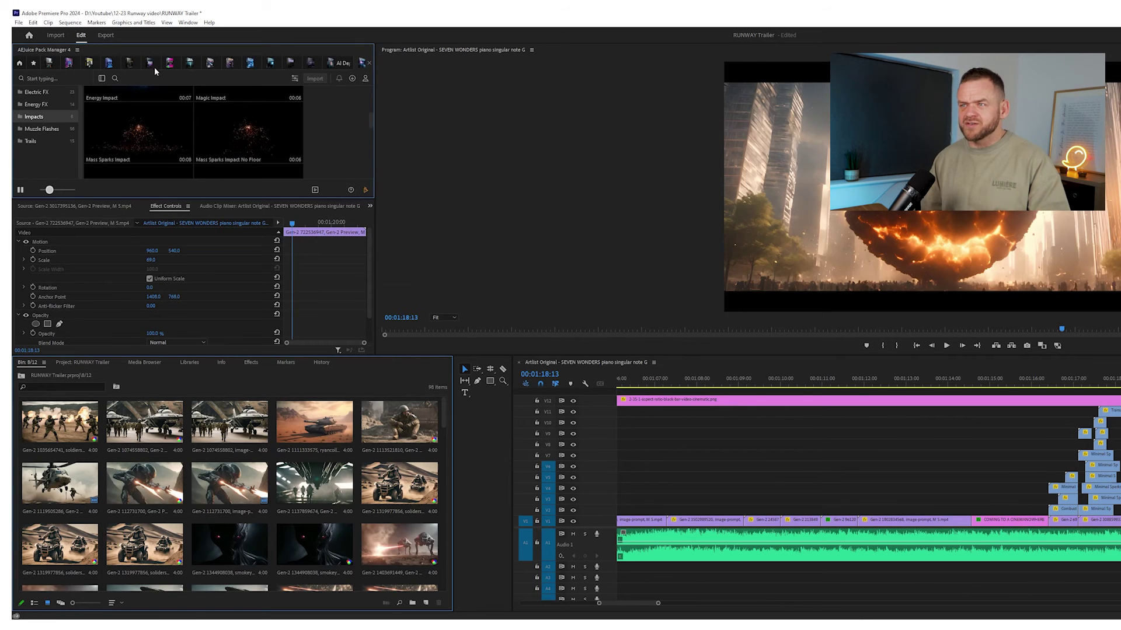
Dock and widen the AEJuice panel, then browse the purchased packs, including Split Screens.
{"action": "left_click_drag", "start_coordinate": [217, 204], "coordinate": [219, 207]}
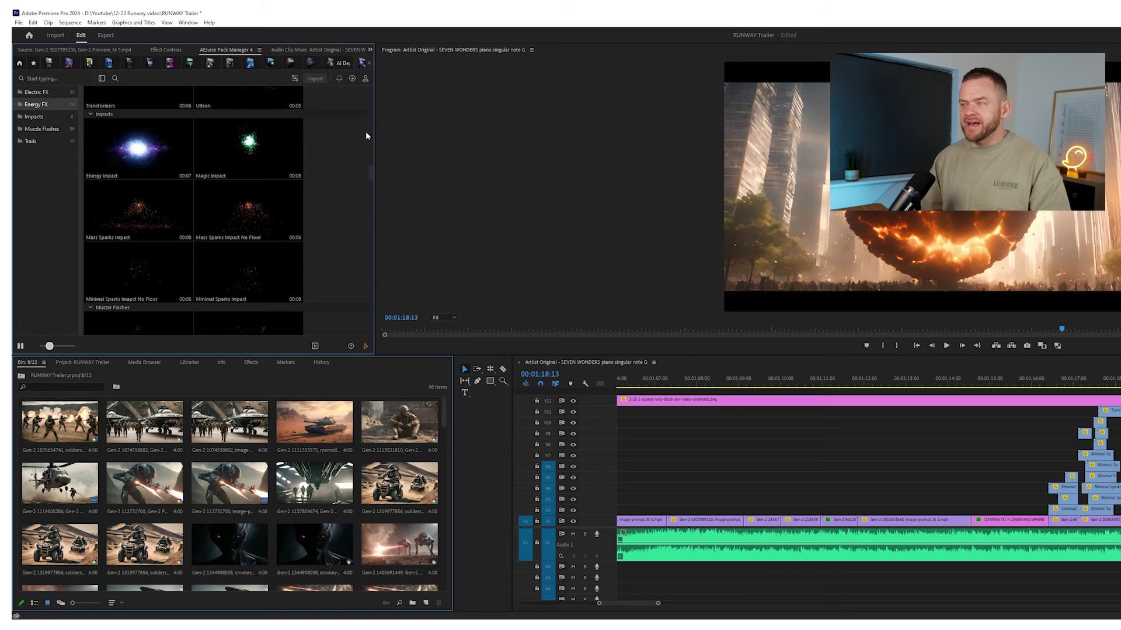
{"action": "left_click_drag", "start_coordinate": [375, 124], "coordinate": [476, 123]}
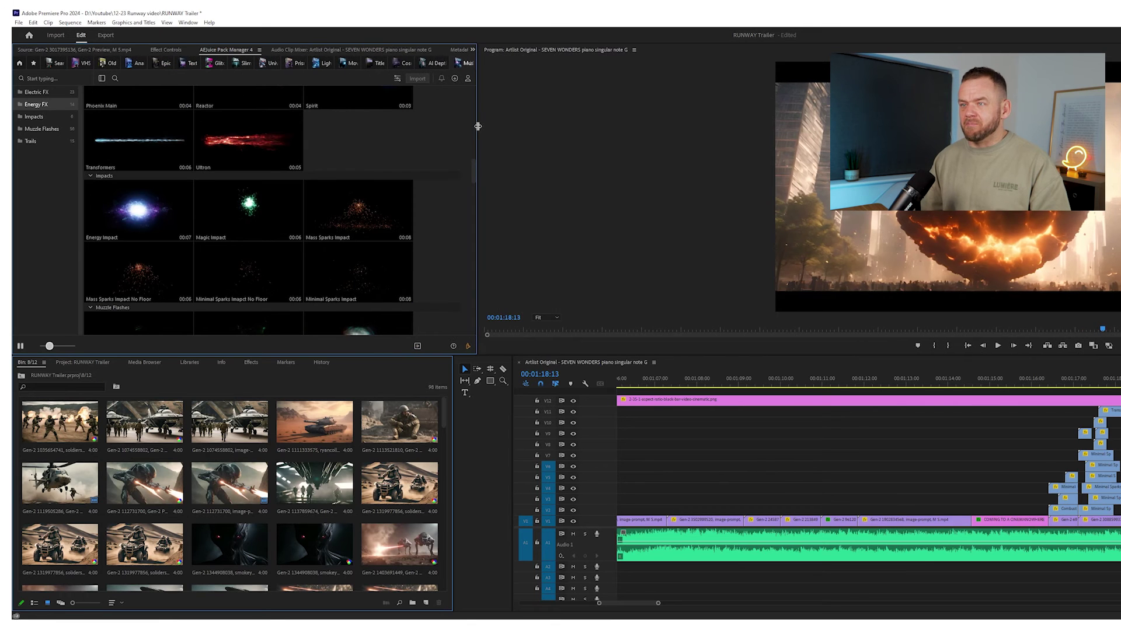
{"action": "left_click", "coordinate": [19, 63]}
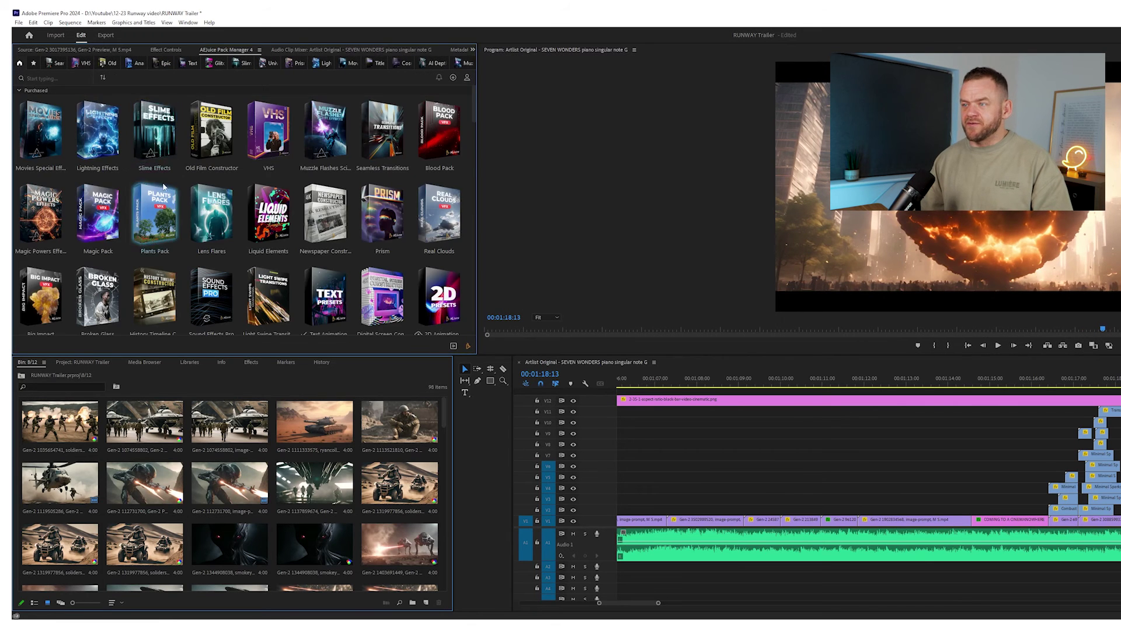
{"action": "scroll", "coordinate": [212, 187], "scroll_direction": "down", "scroll_amount": 10}
{"action": "scroll", "coordinate": [213, 185], "scroll_direction": "down", "scroll_amount": 5}
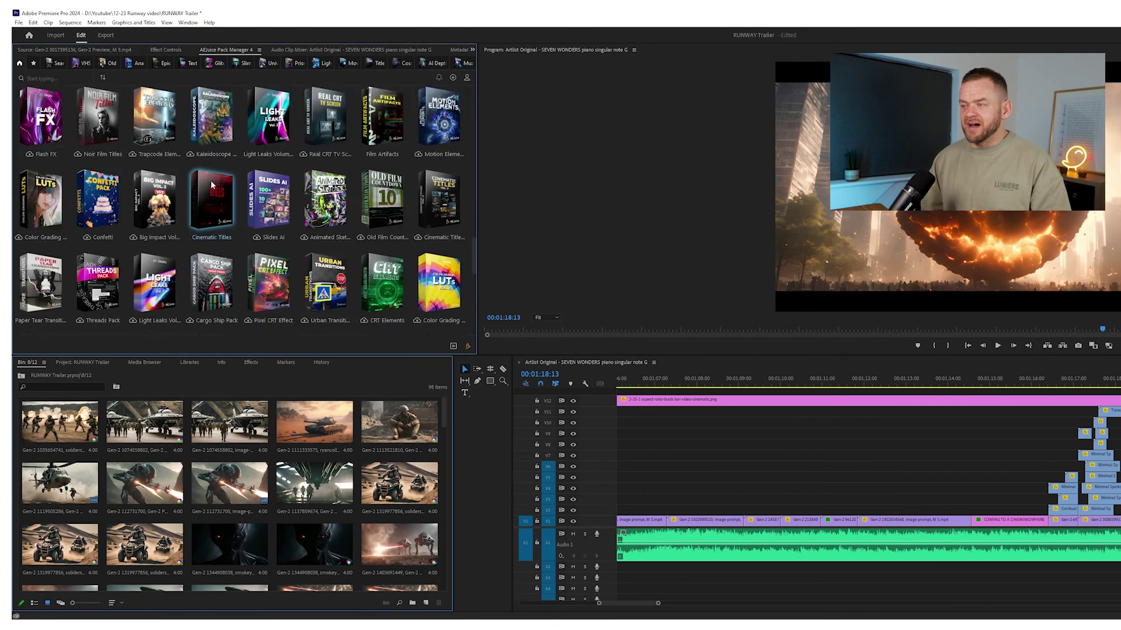
{"action": "scroll", "coordinate": [213, 187], "scroll_direction": "up", "scroll_amount": 3}
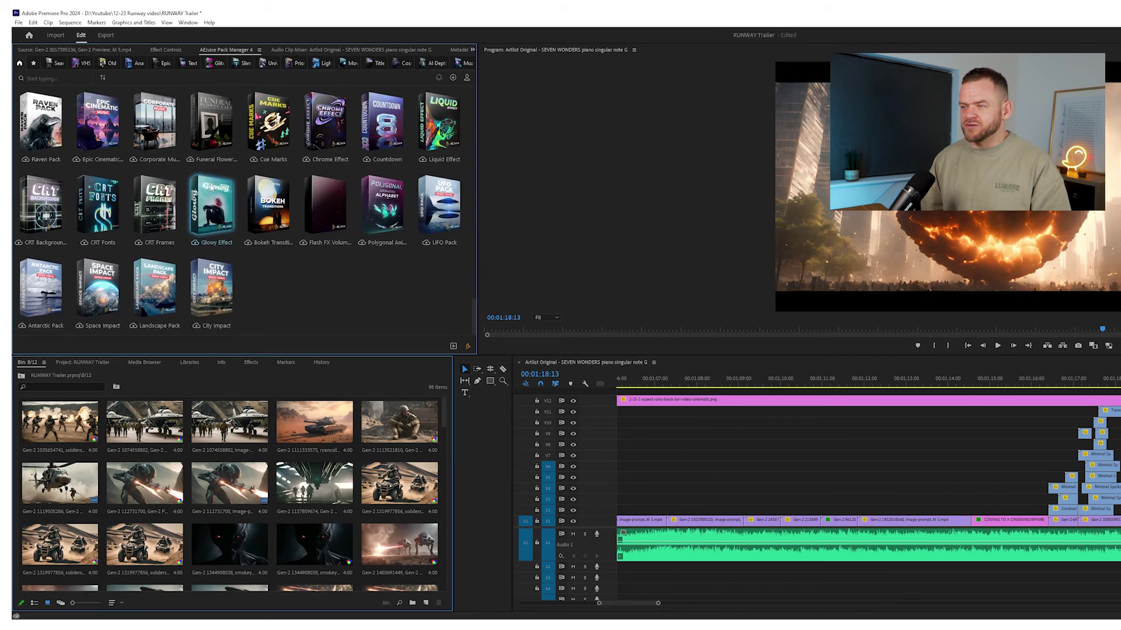
{"action": "scroll", "coordinate": [211, 186], "scroll_direction": "down", "scroll_amount": 10}
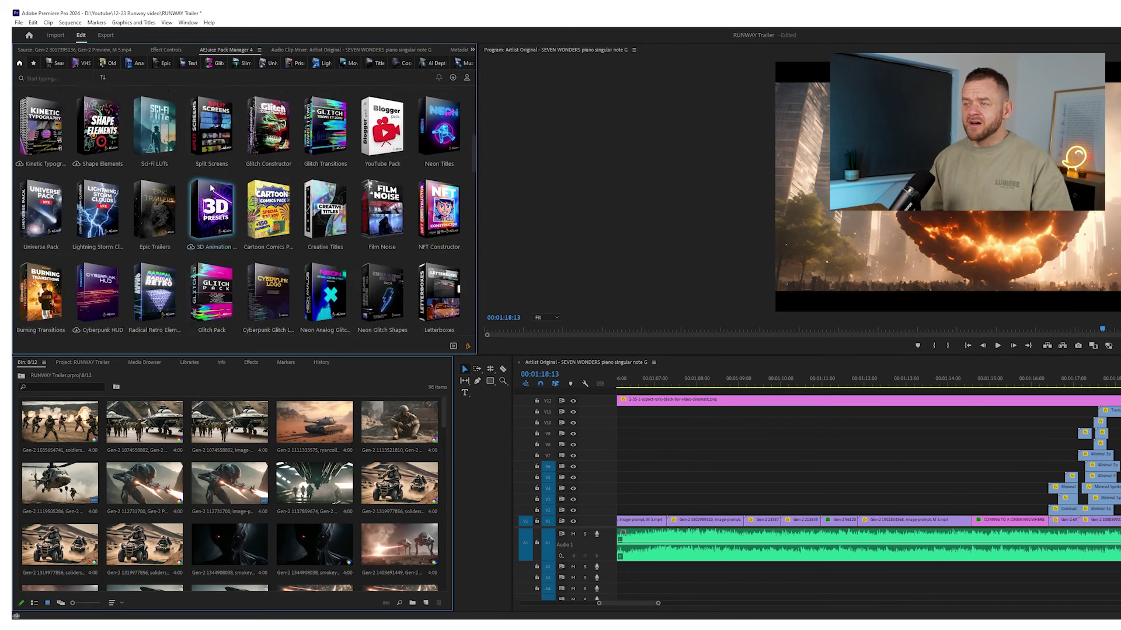
{"action": "left_click", "coordinate": [212, 188]}
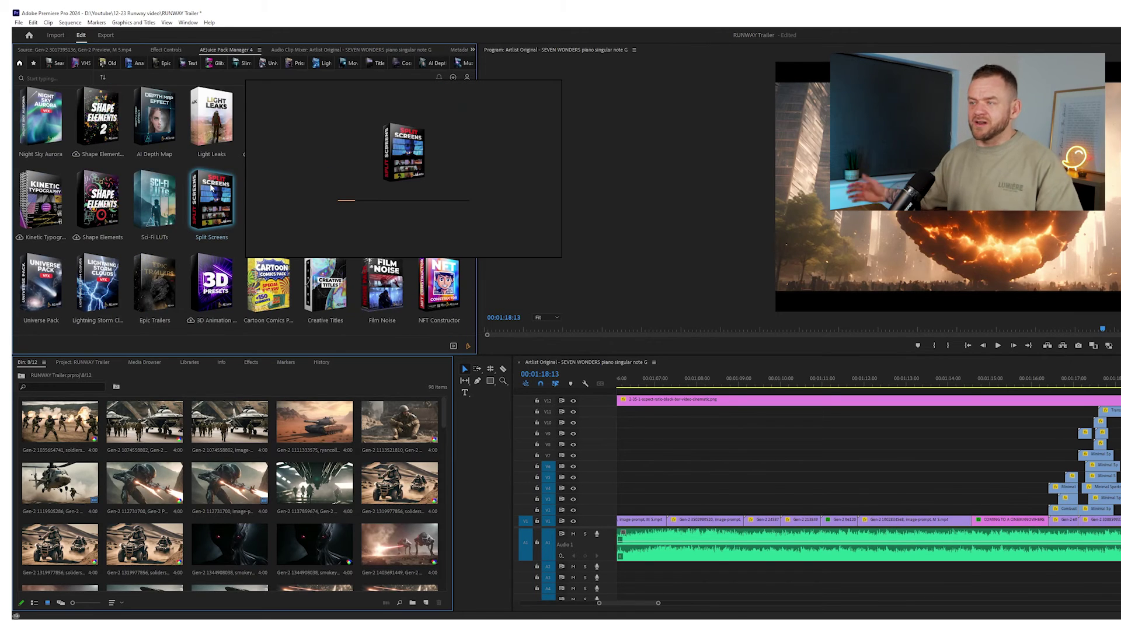
{"action": "scroll", "coordinate": [234, 175], "scroll_direction": "up", "scroll_amount": 3}
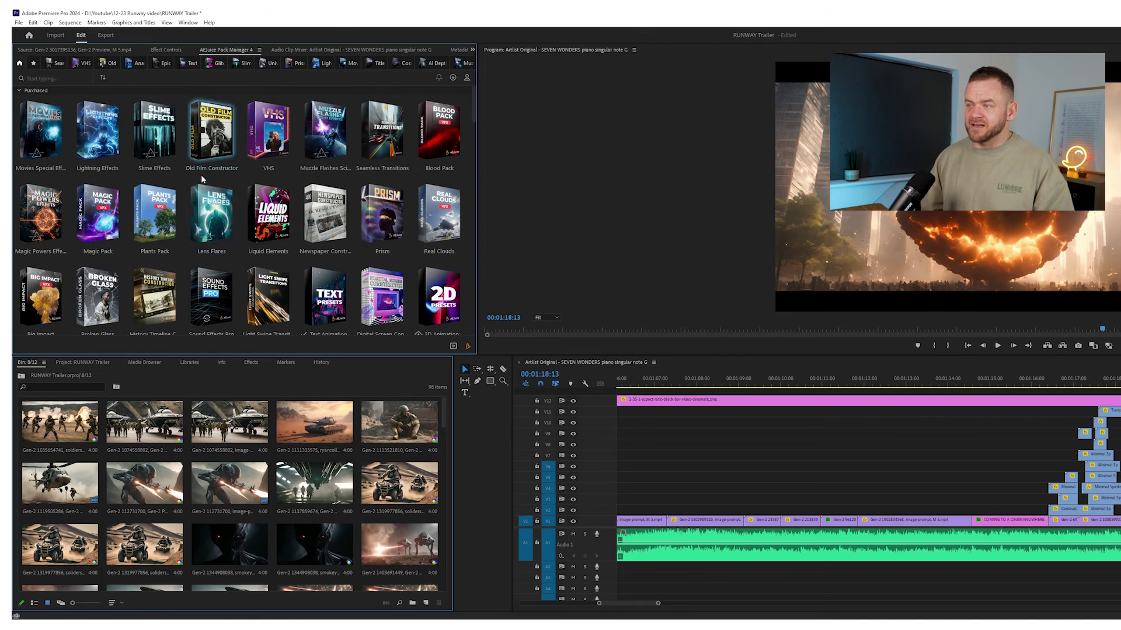
Browse the flash and impact clips in the Muzzle Flashes Sci-Fi pack.
{"action": "left_click", "coordinate": [331, 127]}
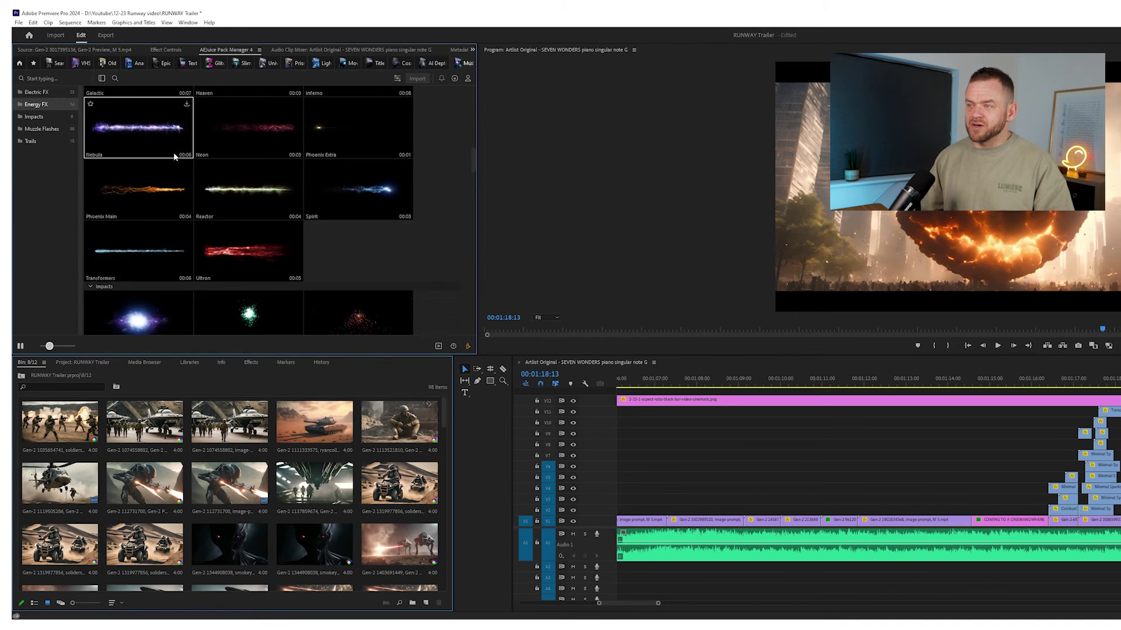
{"action": "scroll", "coordinate": [181, 186], "scroll_direction": "down", "scroll_amount": 10}
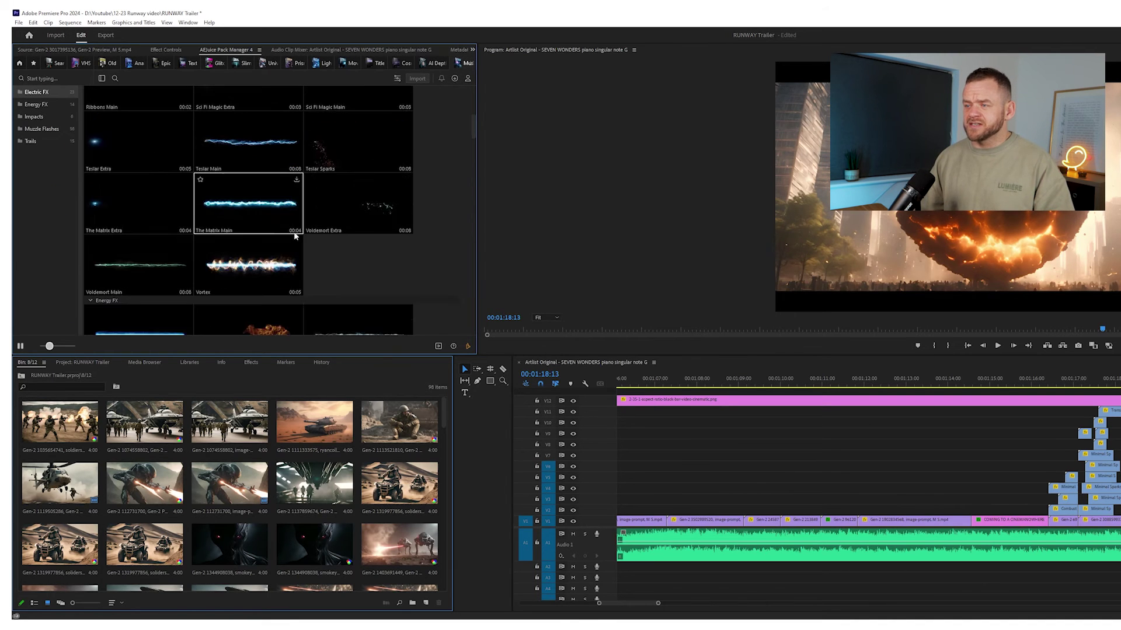
{"action": "scroll", "coordinate": [342, 266], "scroll_direction": "down", "scroll_amount": 4}
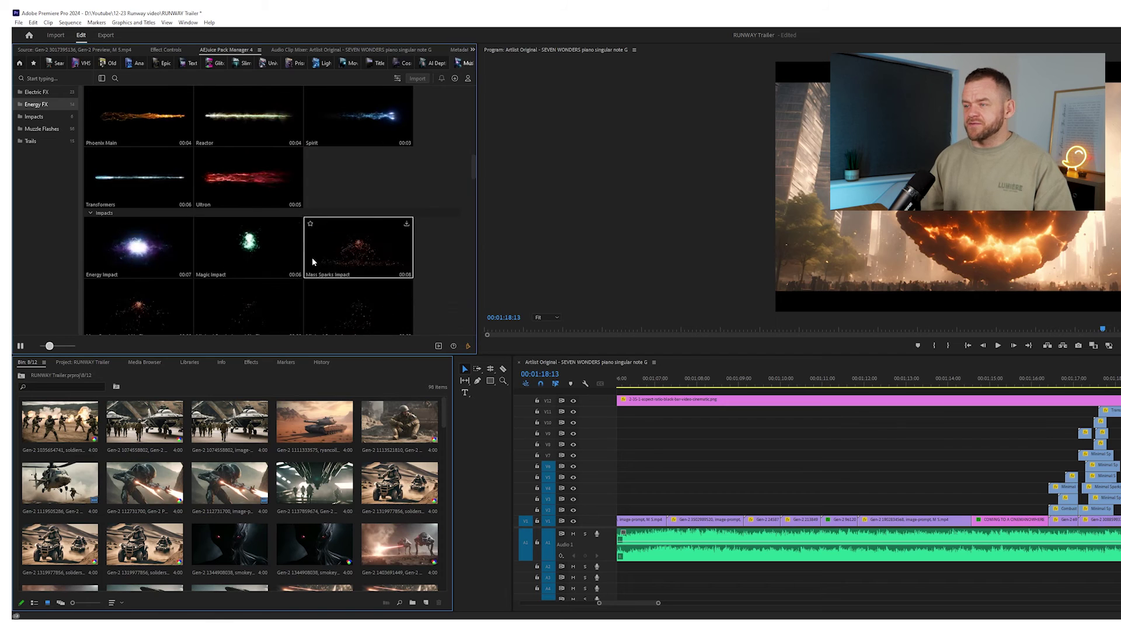
{"action": "scroll", "coordinate": [257, 203], "scroll_direction": "down", "scroll_amount": 3}
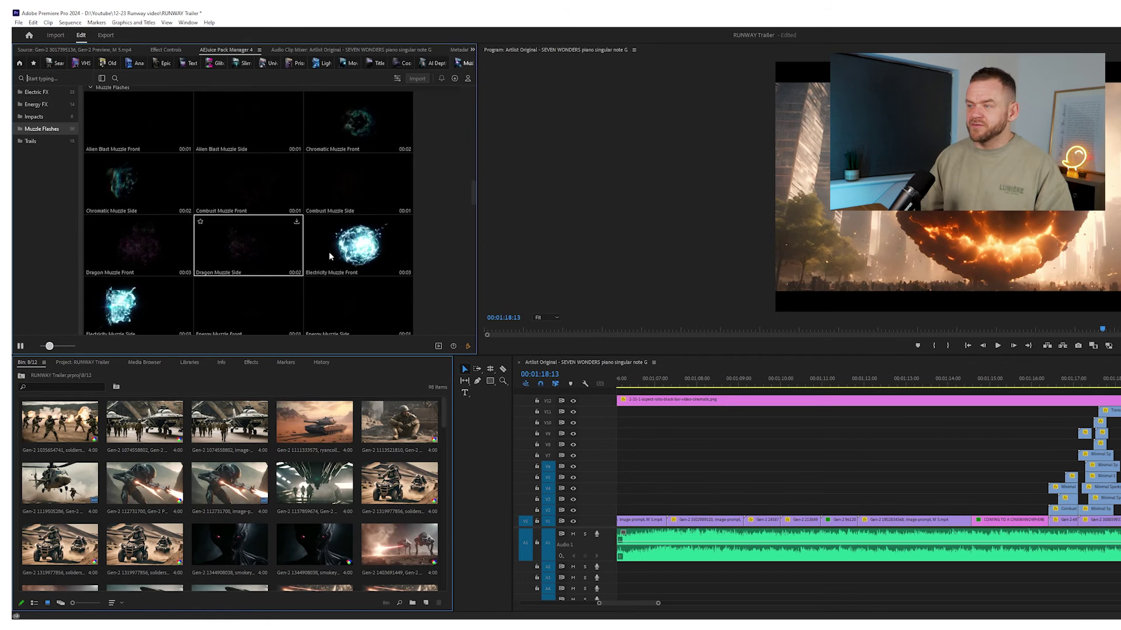
{"action": "scroll", "coordinate": [198, 270], "scroll_direction": "down", "scroll_amount": 2}
{"action": "scroll", "coordinate": [268, 220], "scroll_direction": "down", "scroll_amount": 5}
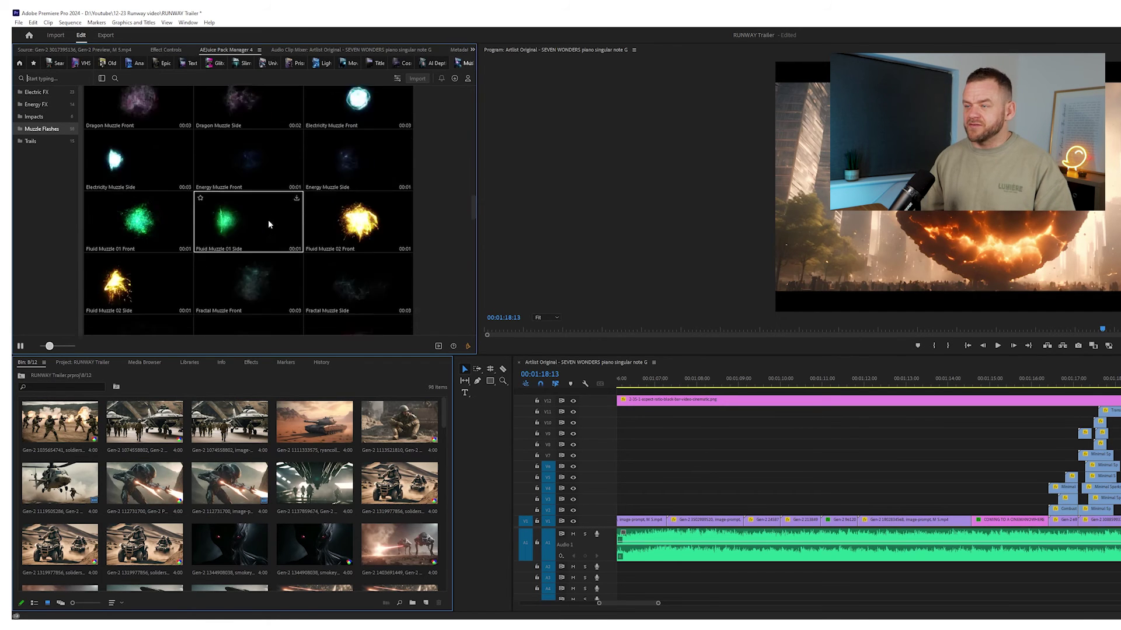
Return to the purchased pack library and scroll through the packs.
{"action": "left_click", "coordinate": [19, 63]}
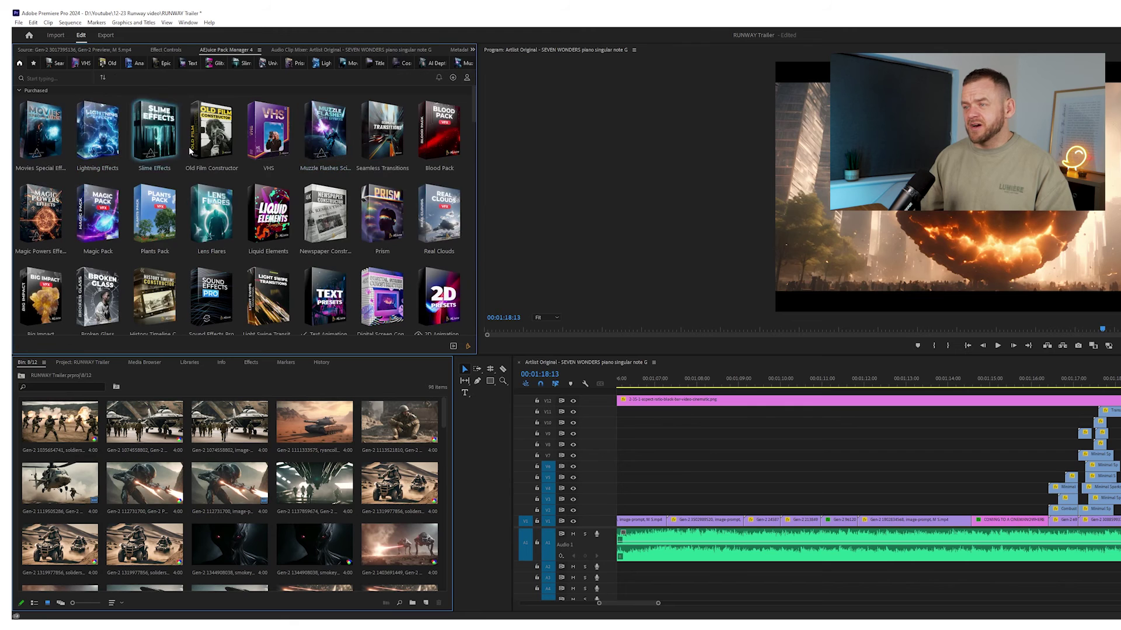
{"action": "scroll", "coordinate": [216, 133], "scroll_direction": "down", "scroll_amount": 10}
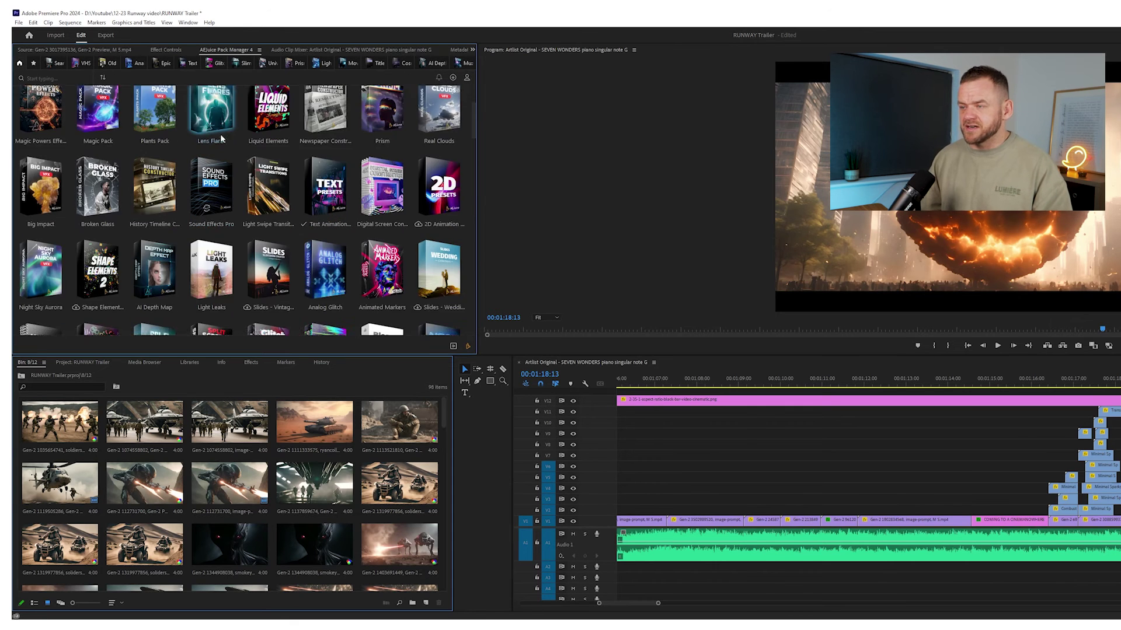
{"action": "scroll", "coordinate": [212, 145], "scroll_direction": "up", "scroll_amount": 8}
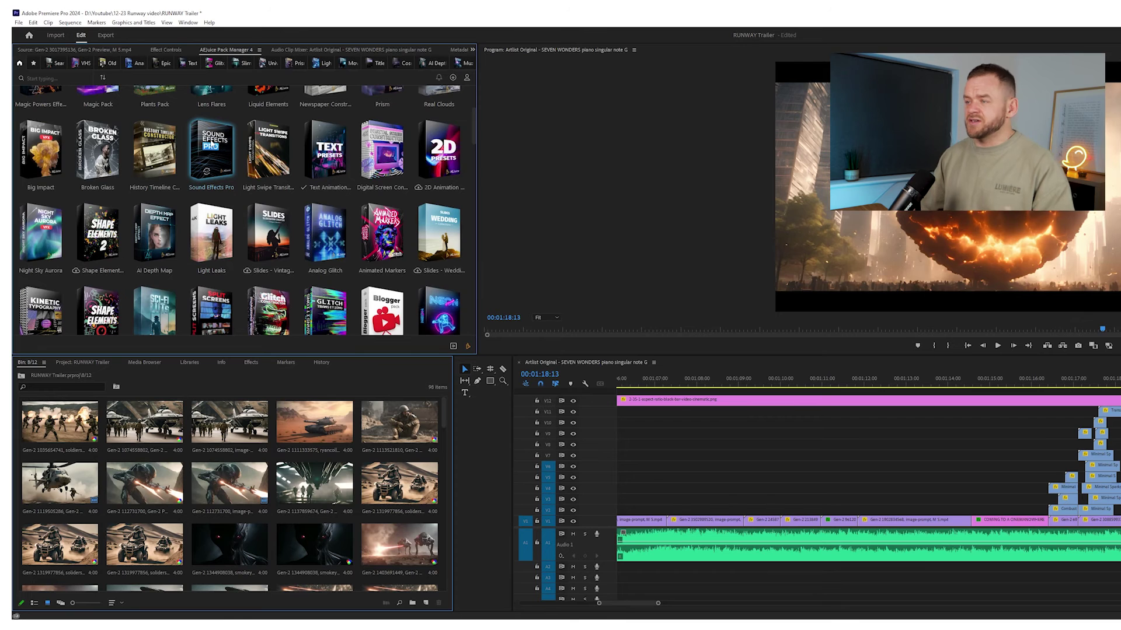
{"action": "scroll", "coordinate": [212, 143], "scroll_direction": "up", "scroll_amount": 3}
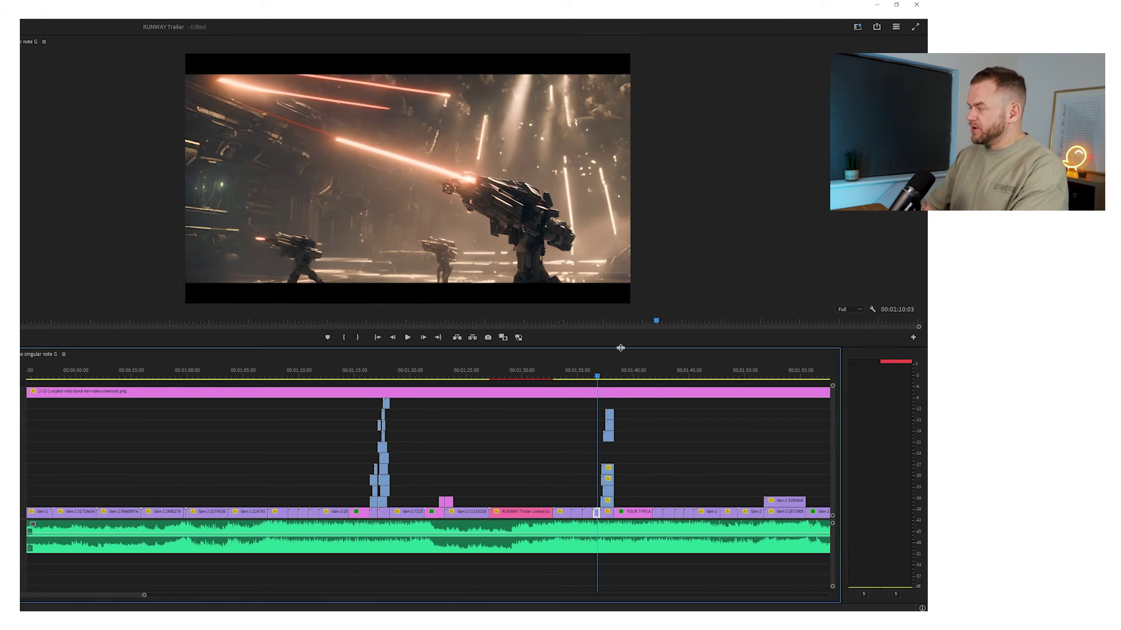
{"action": "key", "text": "space"}
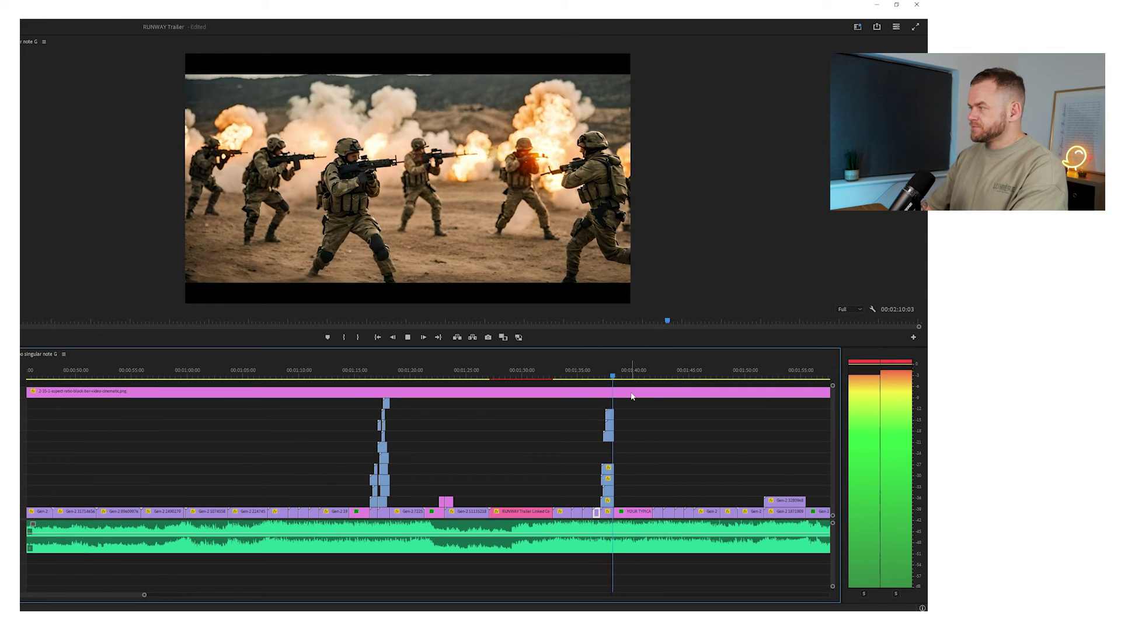
{"action": "left_click", "coordinate": [609, 378]}
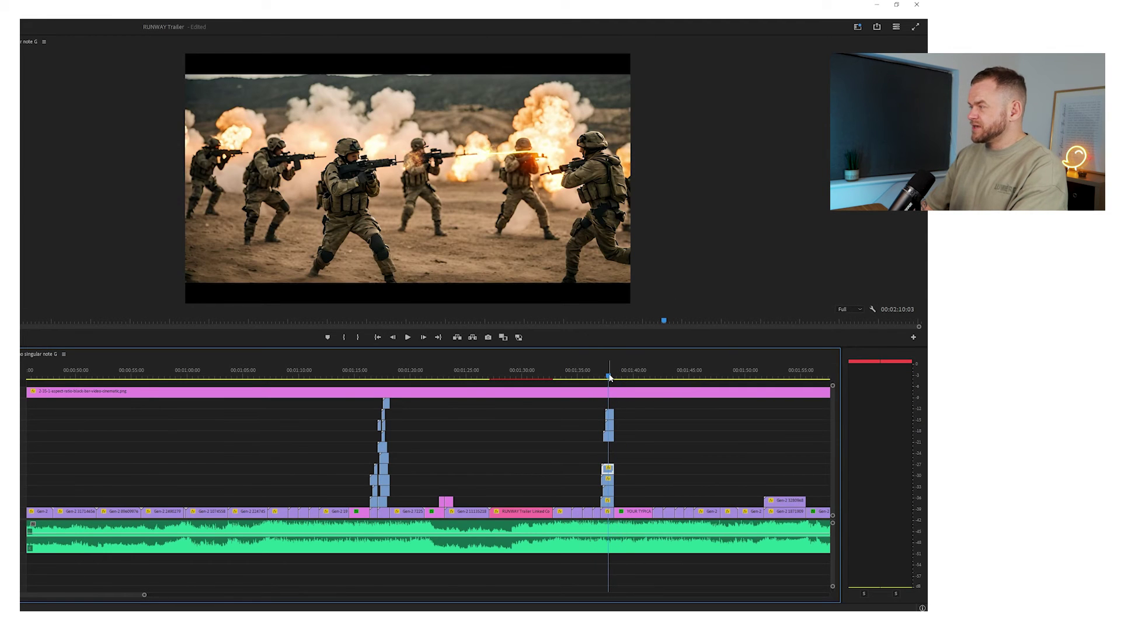